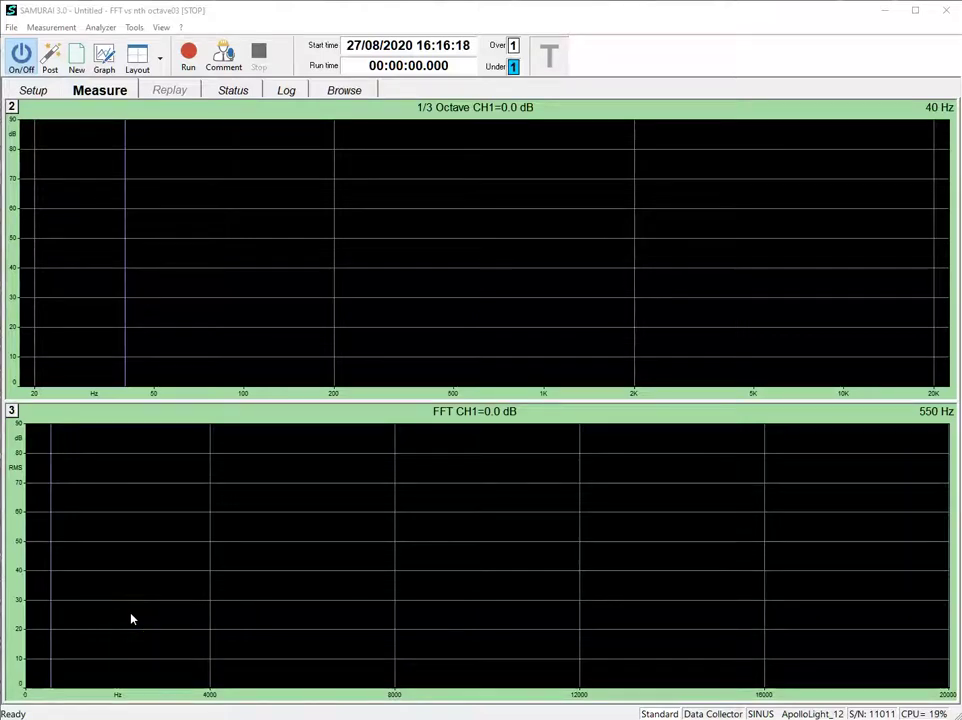
Step: Open the Analysis settings from the setup and review the 1/3 Octave frequency range, averaging mode and delta time
left_click(134, 592)
left_click(144, 572)
left_click(33, 91)
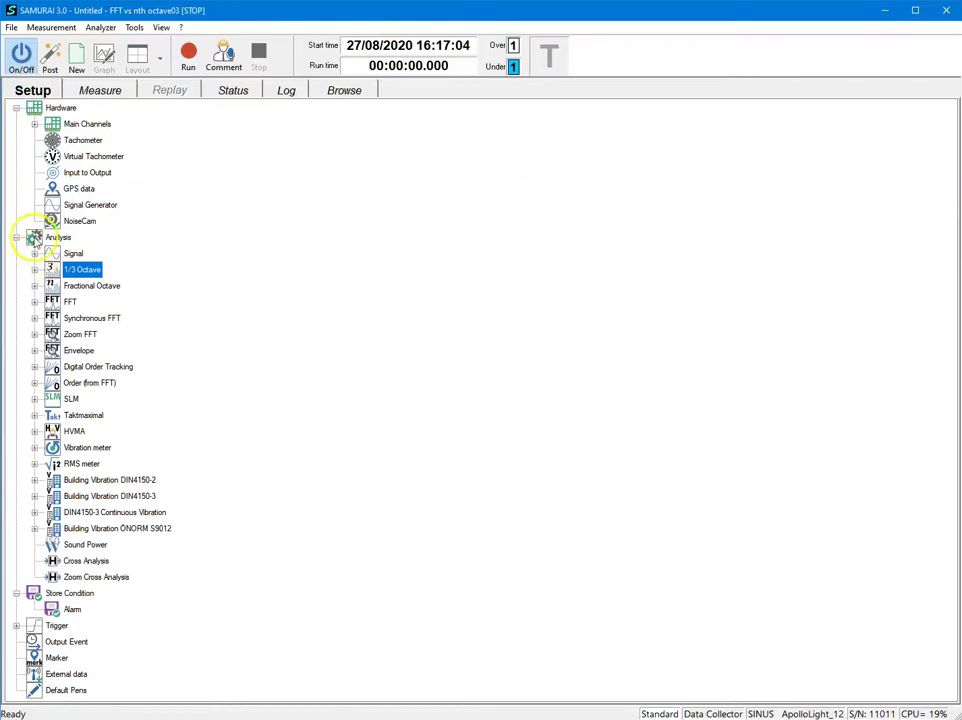
left_click(52, 240)
double_click(52, 240)
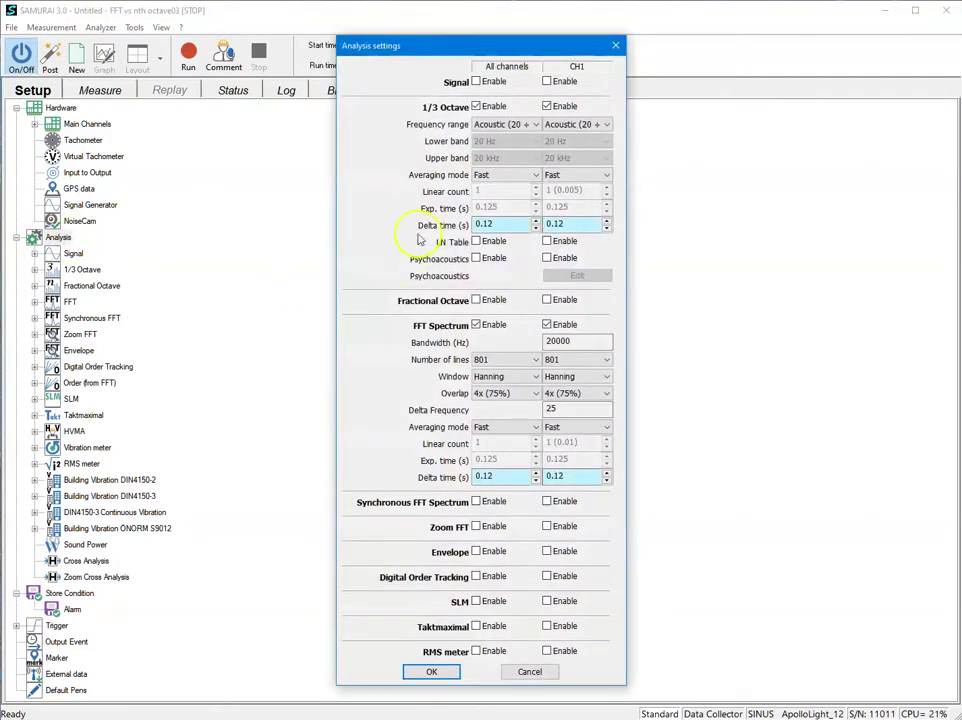
left_click(493, 126)
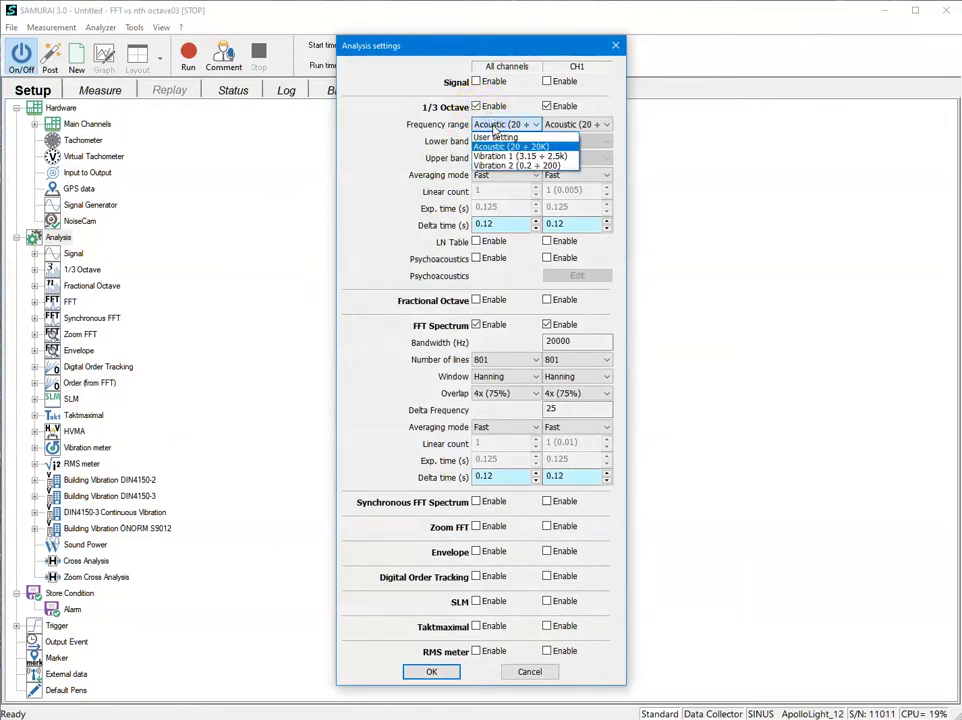
left_click(391, 143)
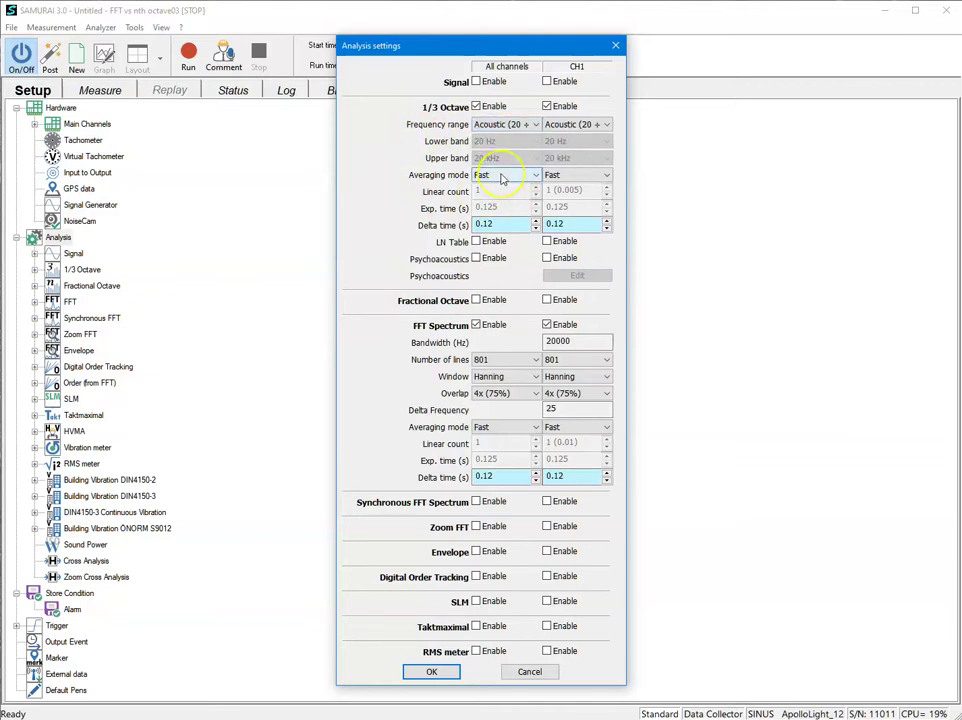
left_click(496, 224)
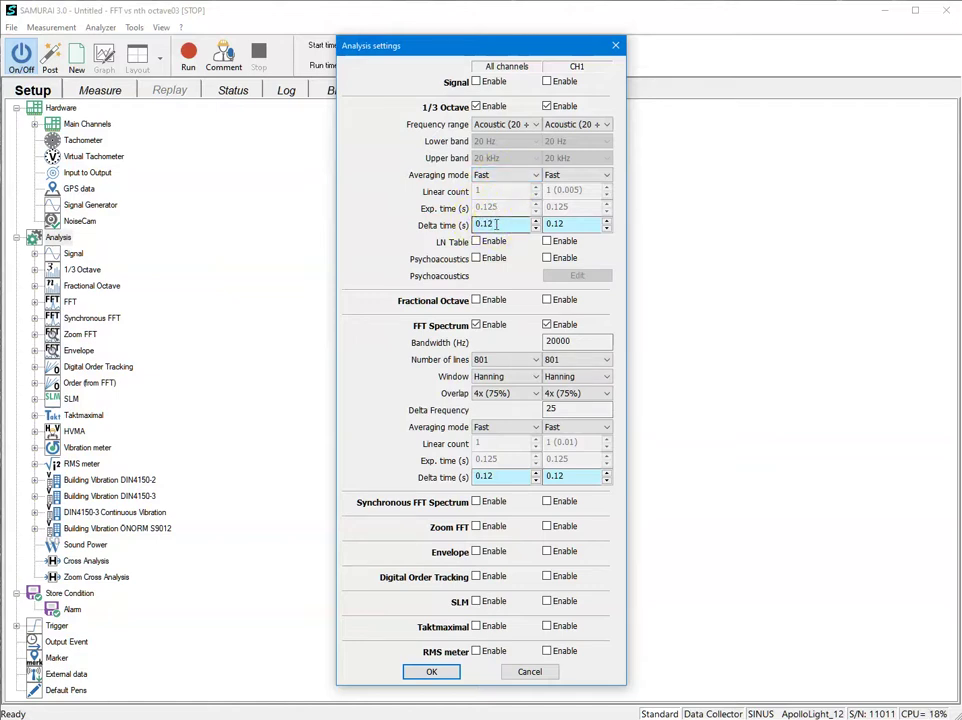
Step: Review the FFT Spectrum bandwidth, number of lines, overlap, averaging mode and delta time, and close the settings with their values accepted
left_click(388, 428)
left_click(583, 340)
left_click(407, 420)
left_click(407, 403)
left_click(581, 341)
left_click(499, 361)
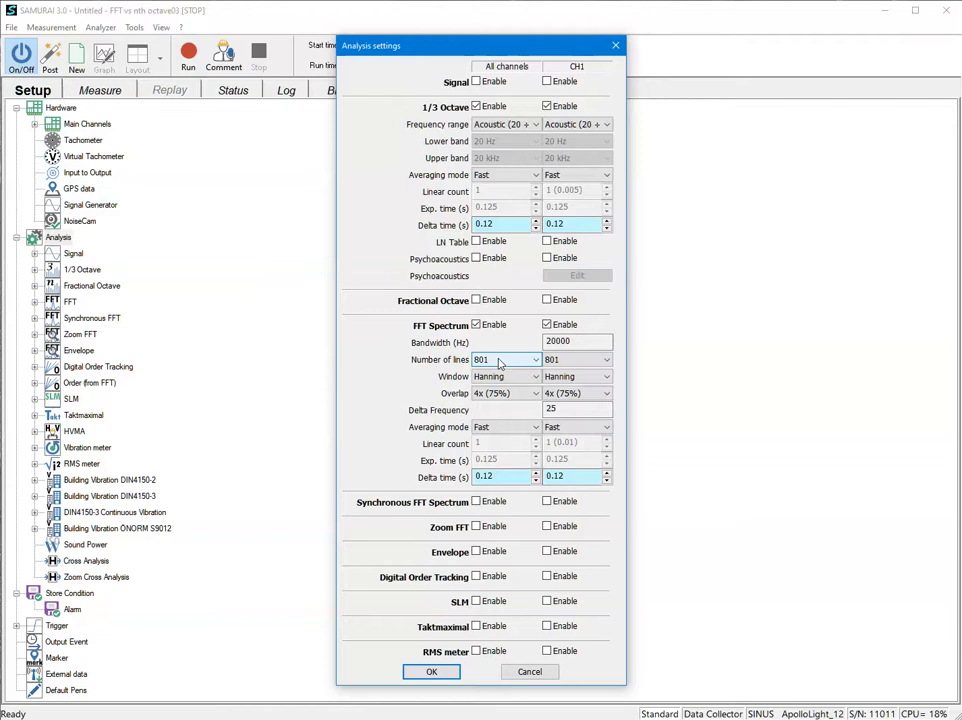
left_click(499, 361)
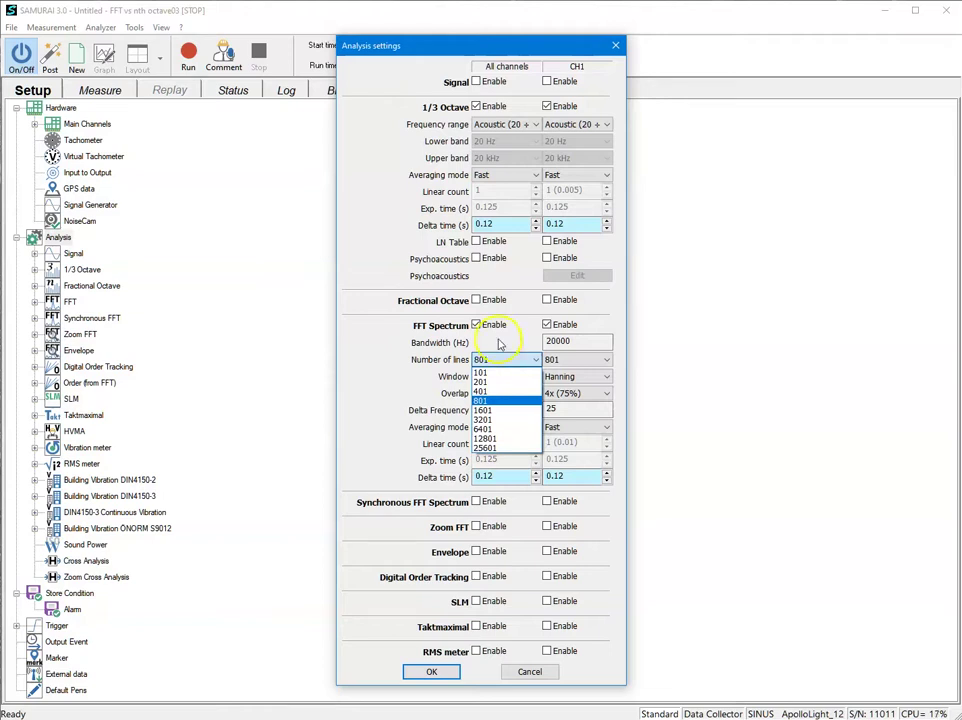
left_click(497, 360)
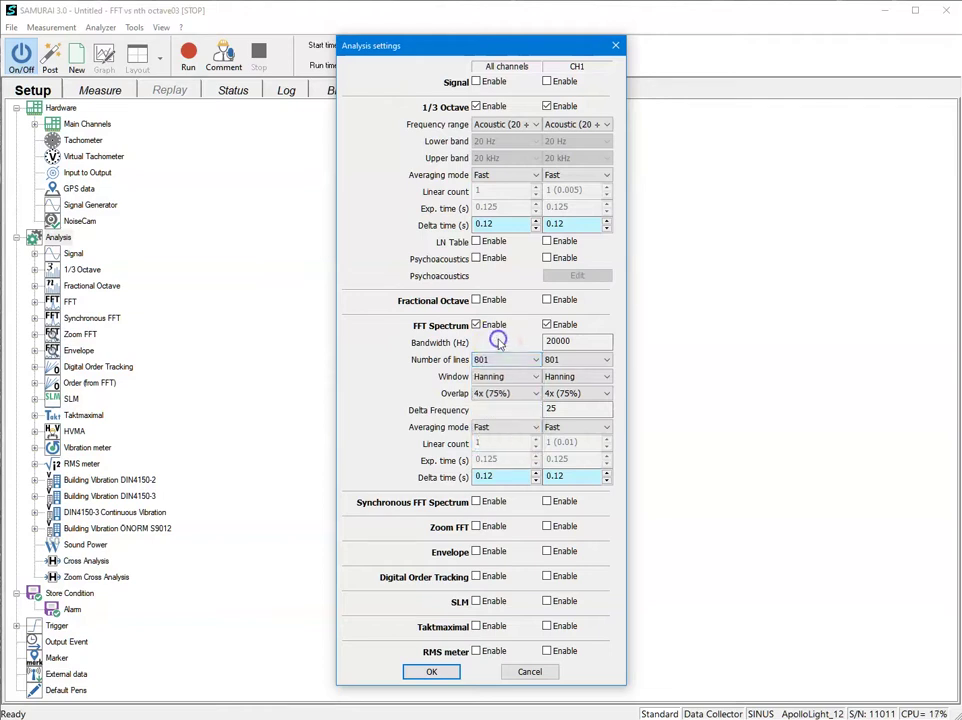
left_click(497, 396)
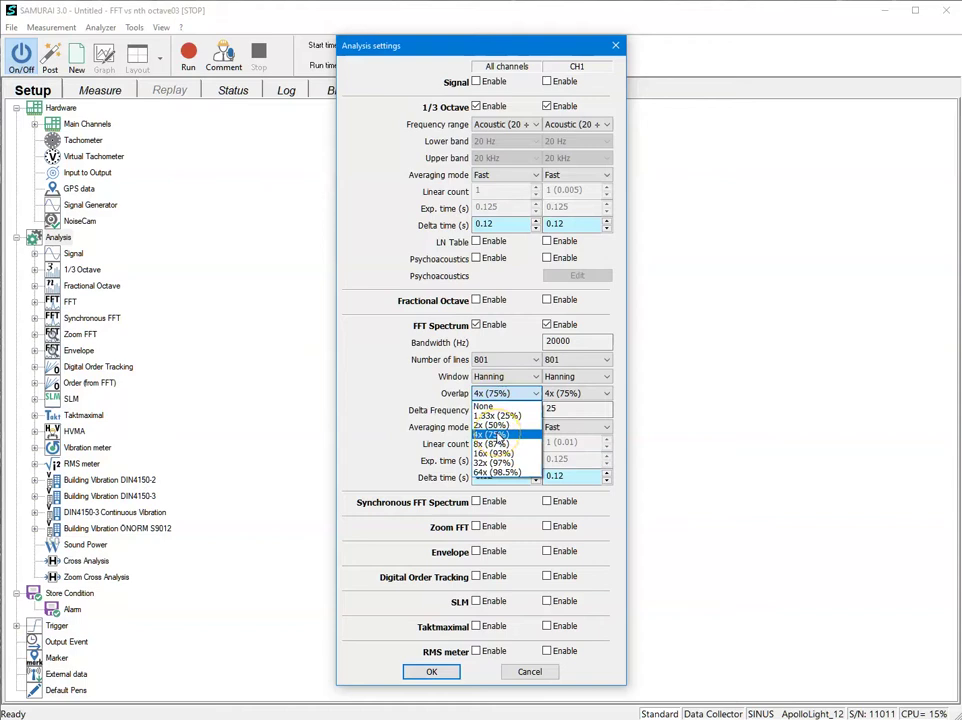
left_click(388, 424)
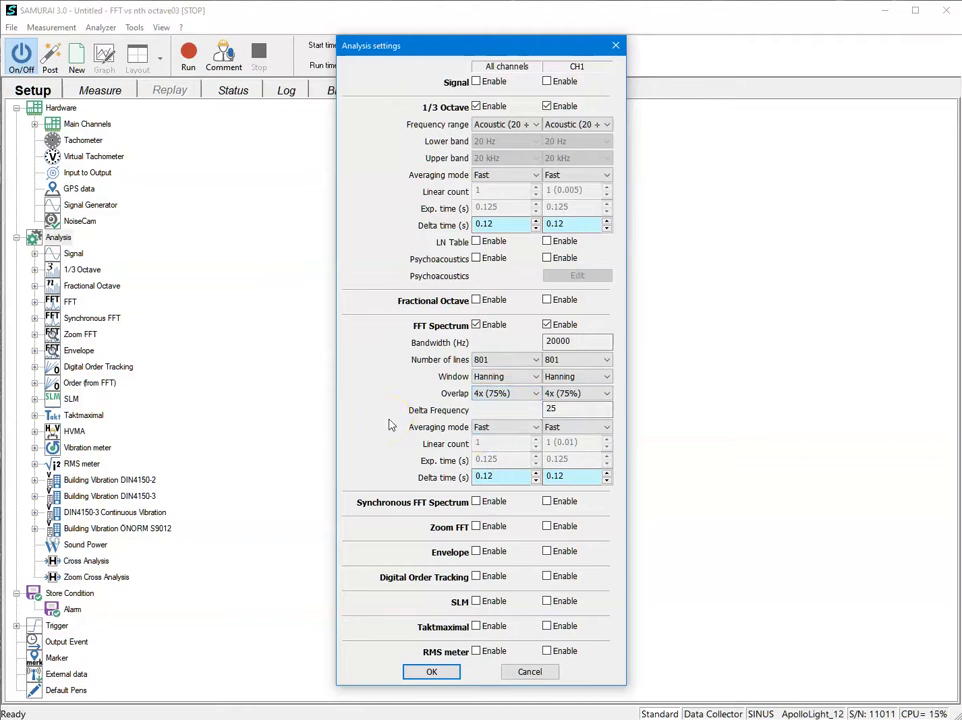
left_click(485, 427)
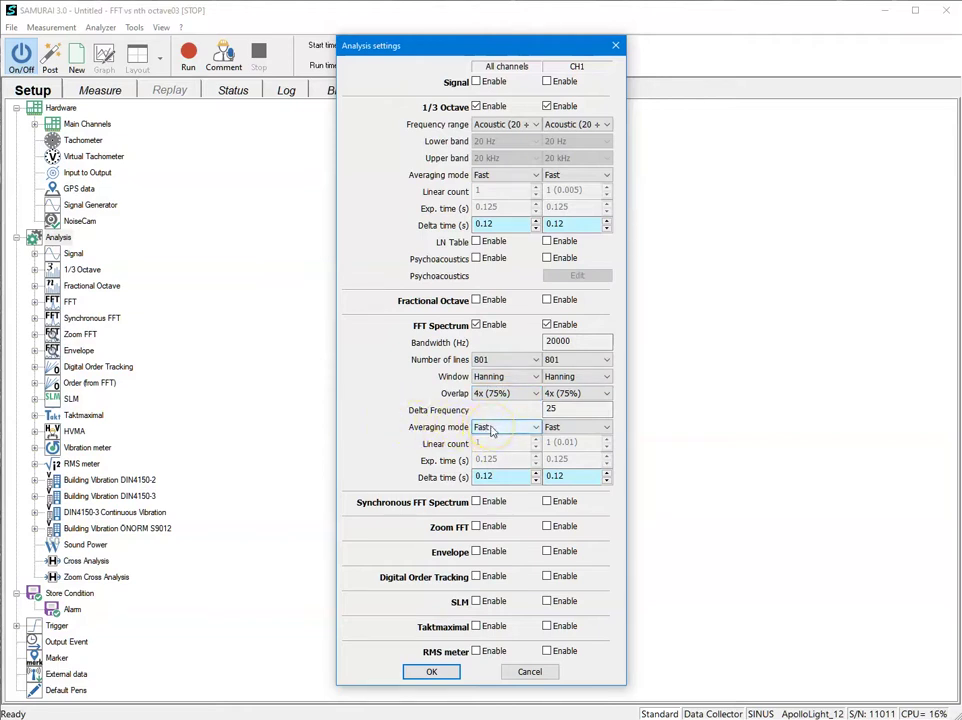
left_click(493, 476)
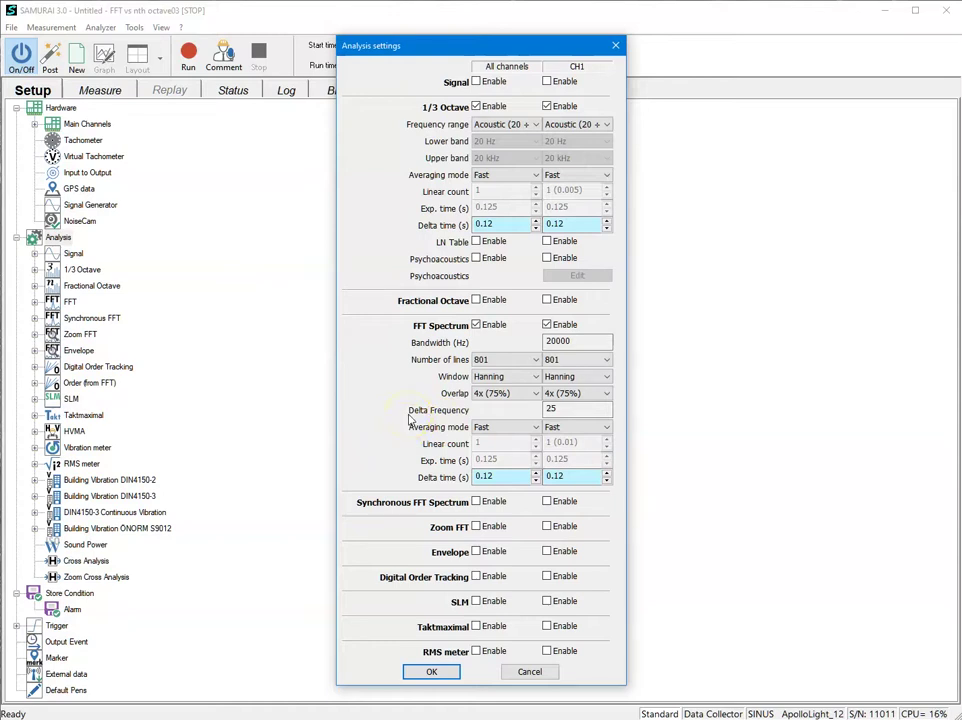
left_click(431, 671)
Step: Create a new measurement in Standard mode and run it with the measurement graphs displayed
left_click(80, 57)
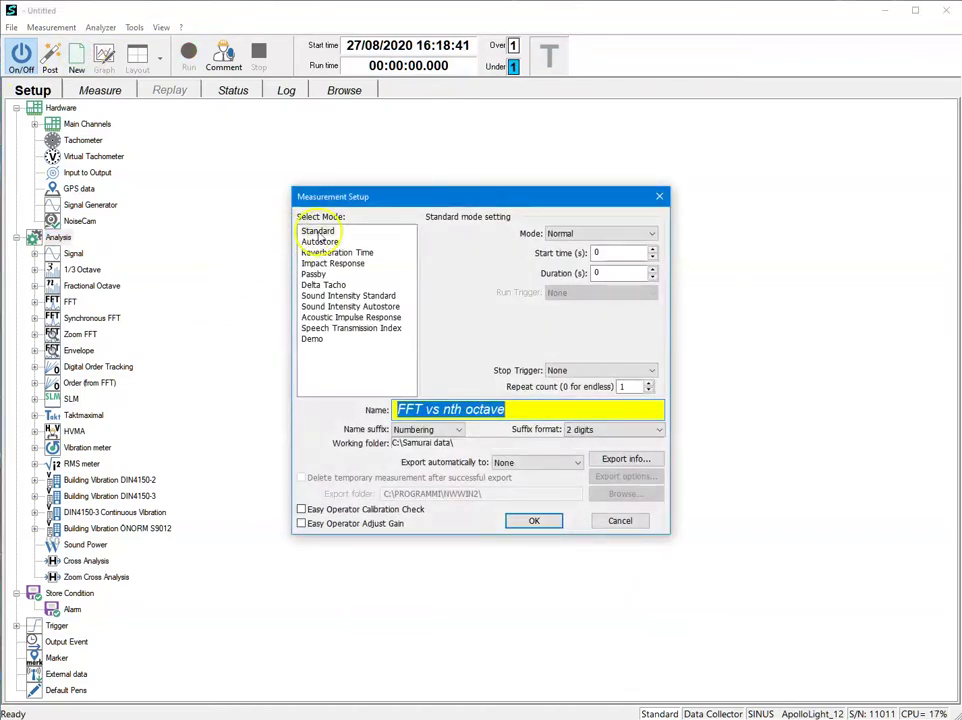
left_click(317, 232)
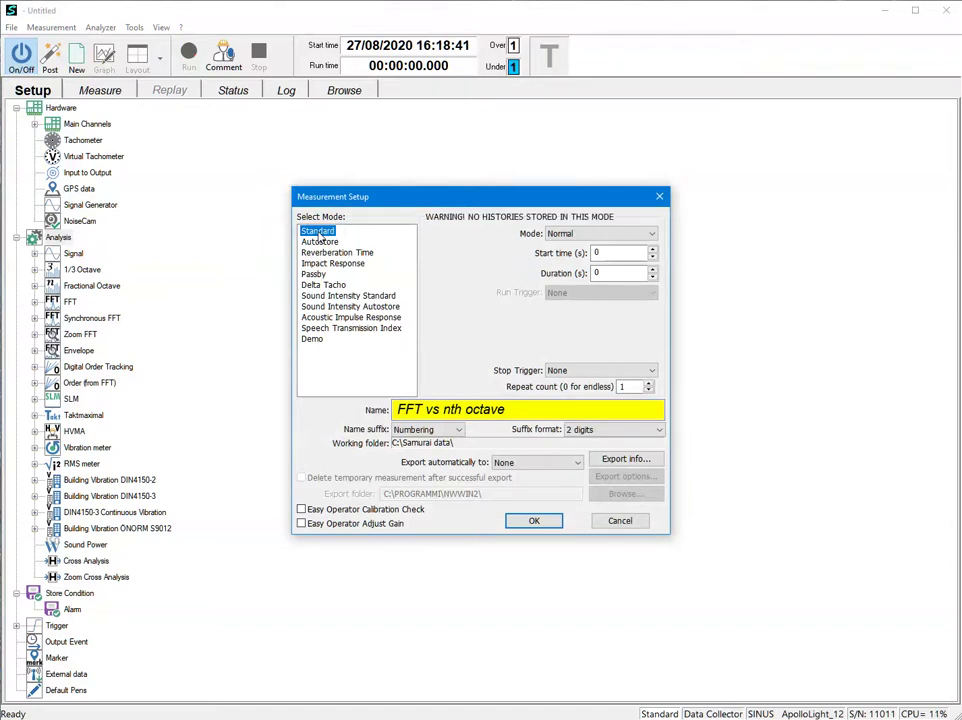
left_click(533, 520)
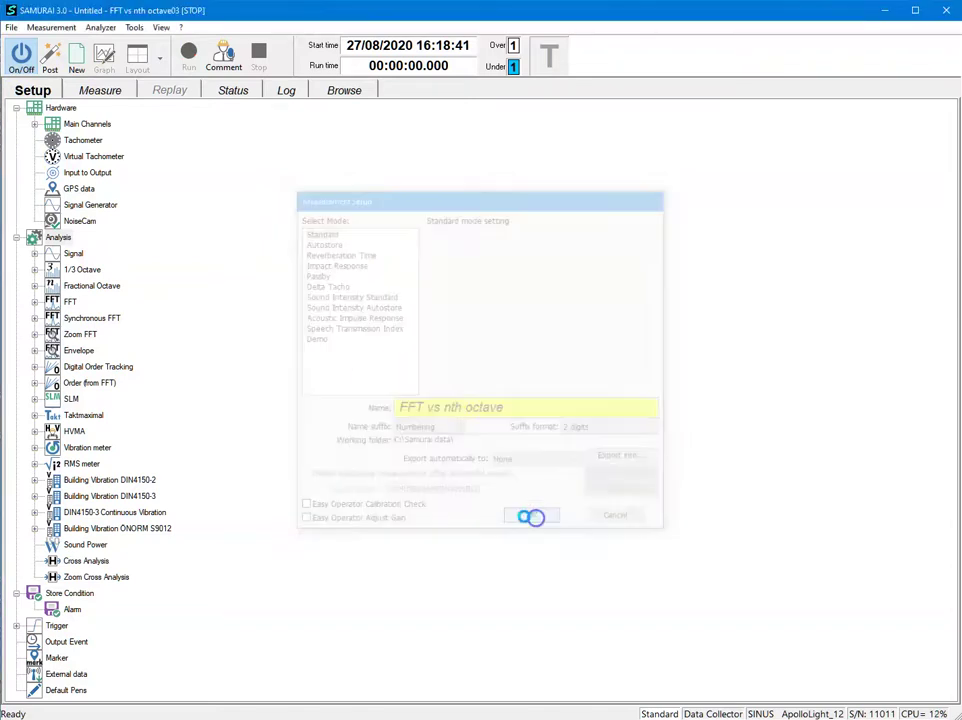
left_click(99, 90)
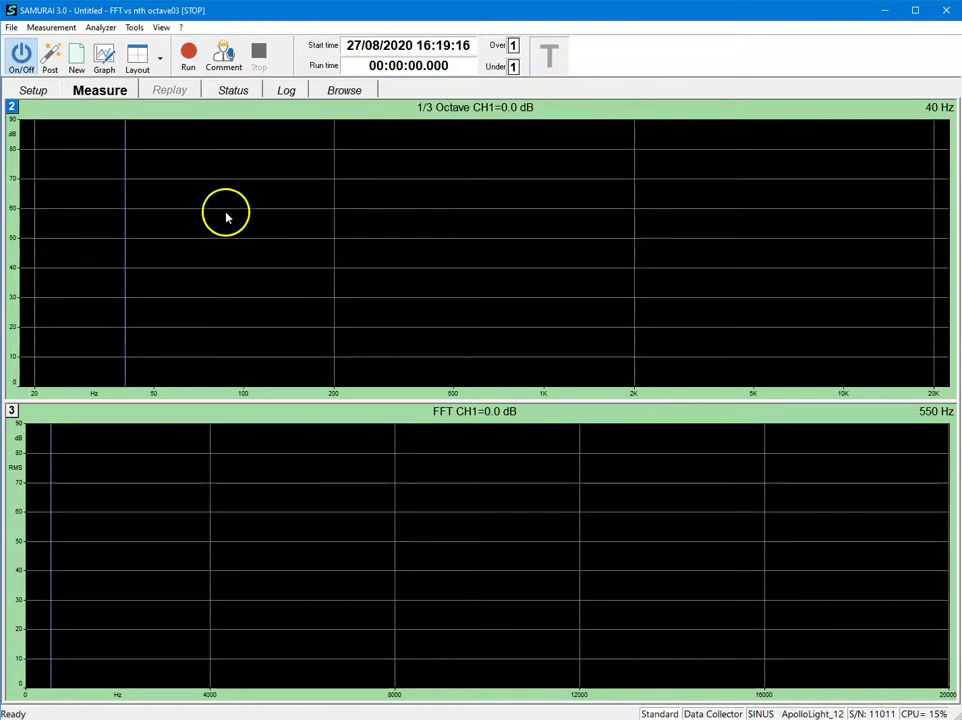
left_click(186, 57)
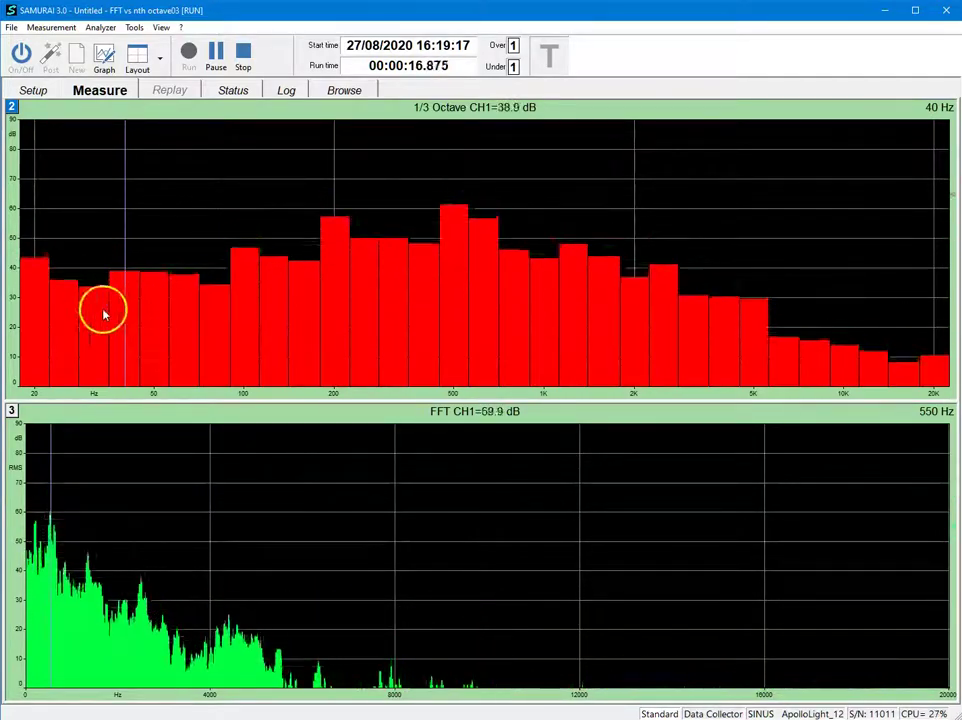
Step: Compare the live 1/3 Octave and FFT spectra, and enlarge the 1/3 Octave graph to examine its low-frequency bands
mouse_move(71, 316)
left_mouse_down()
mouse_move(90, 332)
mouse_move(186, 330)
left_mouse_up()
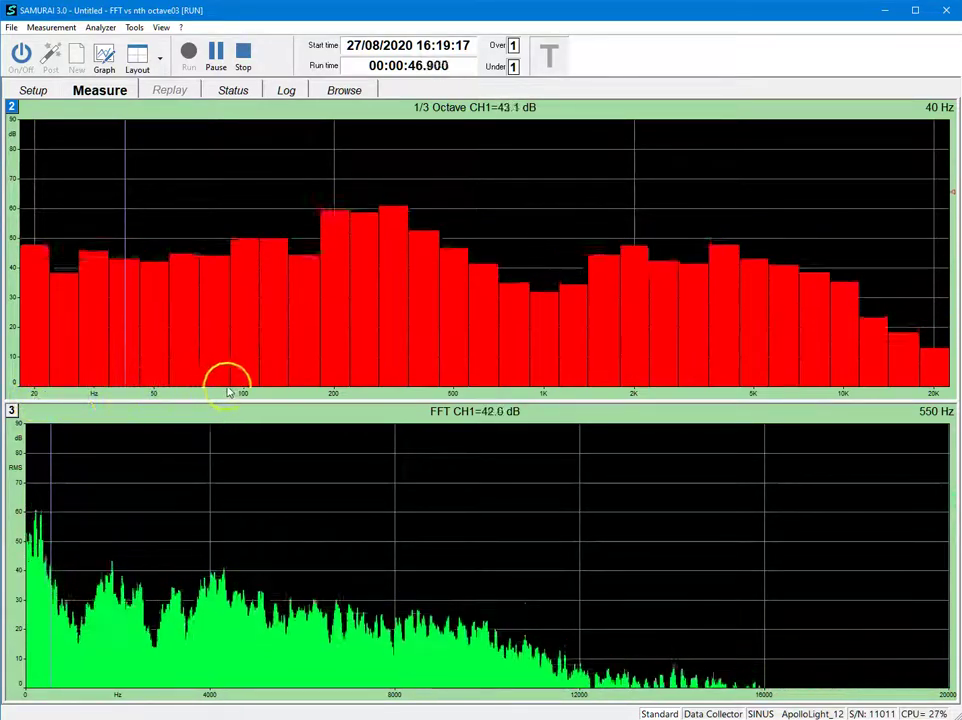
double_click(408, 312)
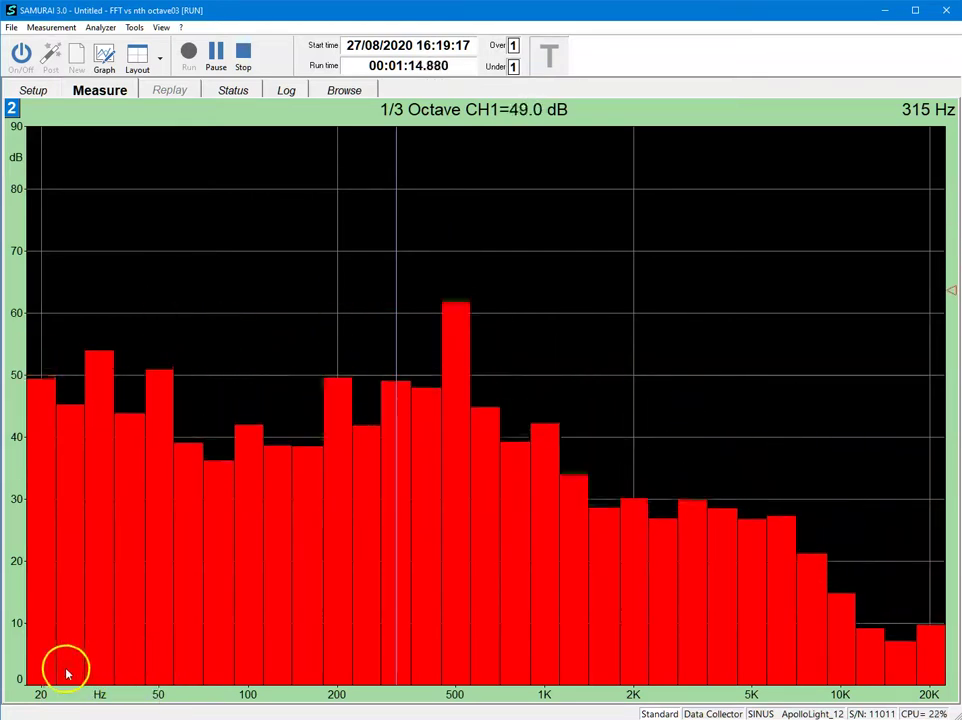
left_click(156, 670)
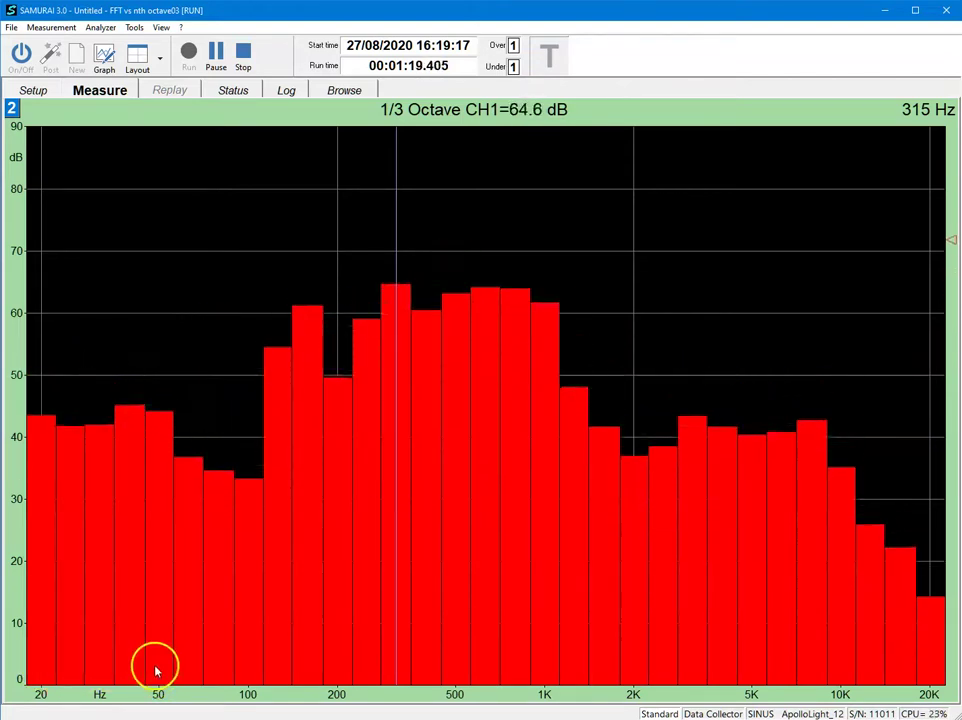
left_click(96, 572)
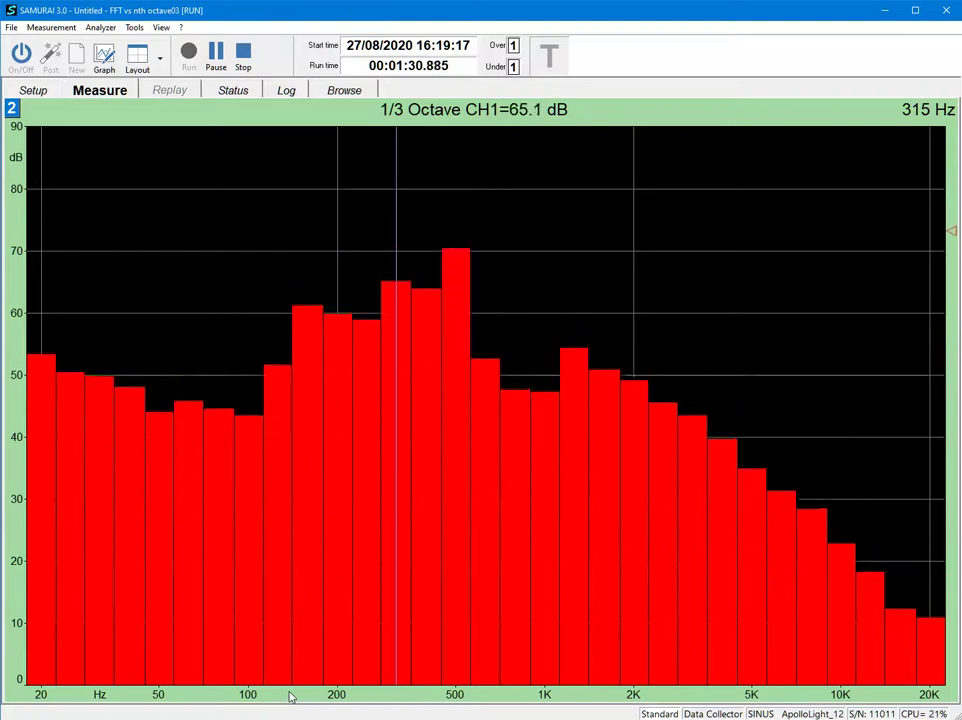
Step: Set the X axis scaling of the 1/3 Octave graph to Force Linear
right_click(260, 478)
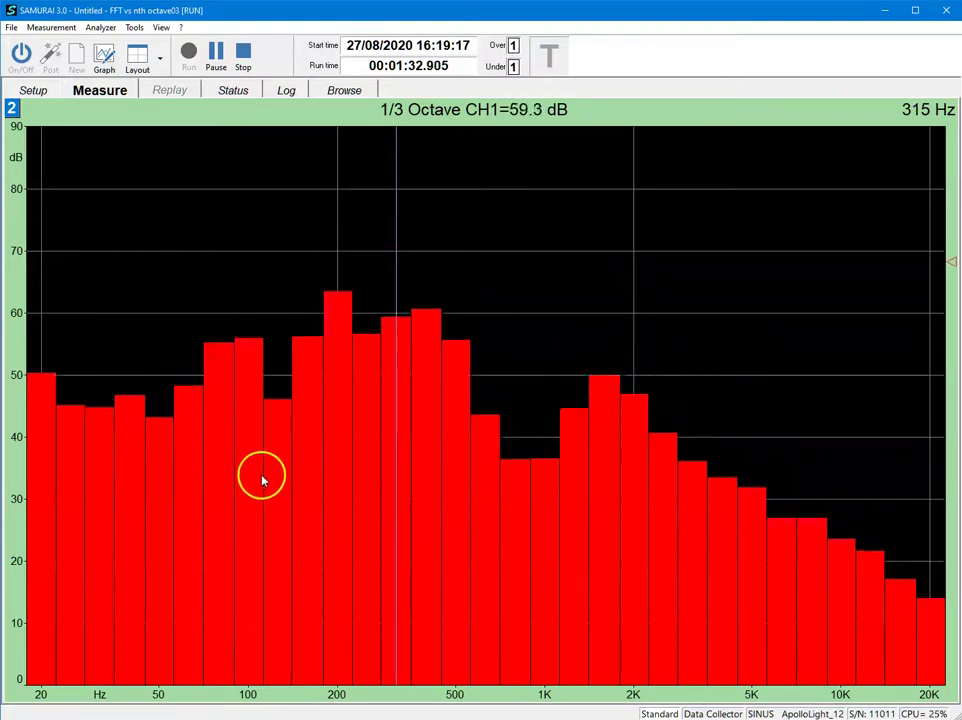
left_click(295, 483)
left_click(276, 449)
left_click(292, 231)
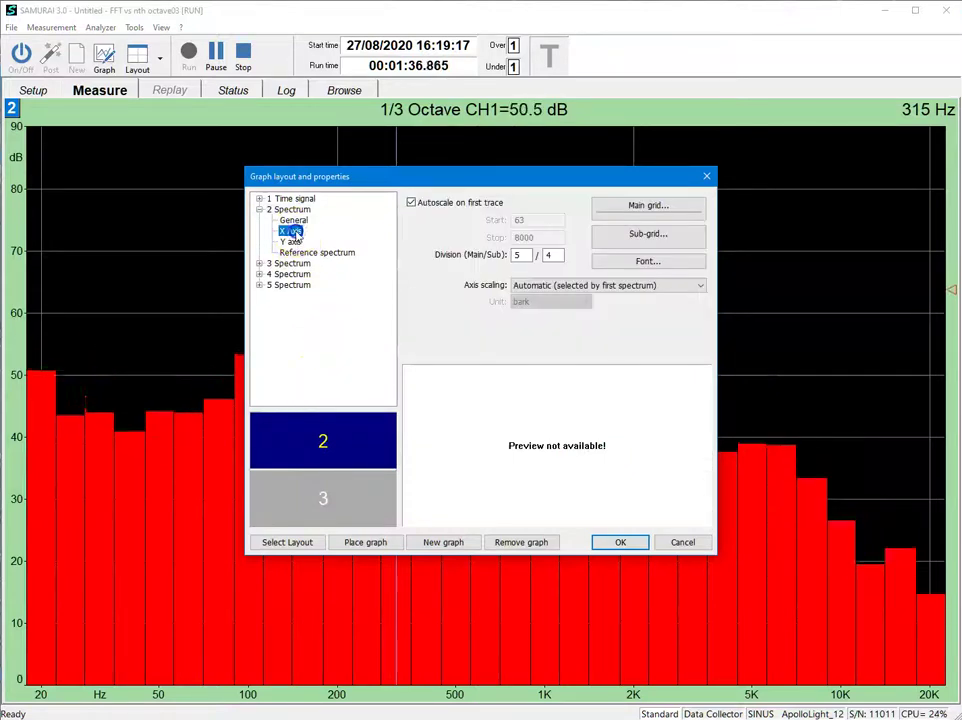
left_click(578, 288)
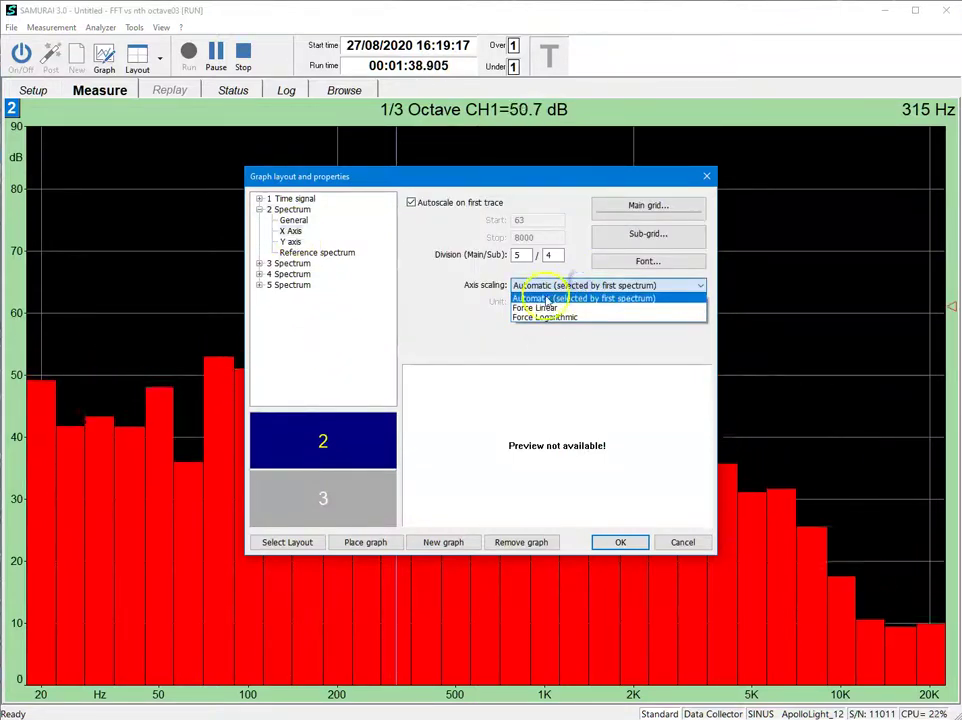
left_click(546, 307)
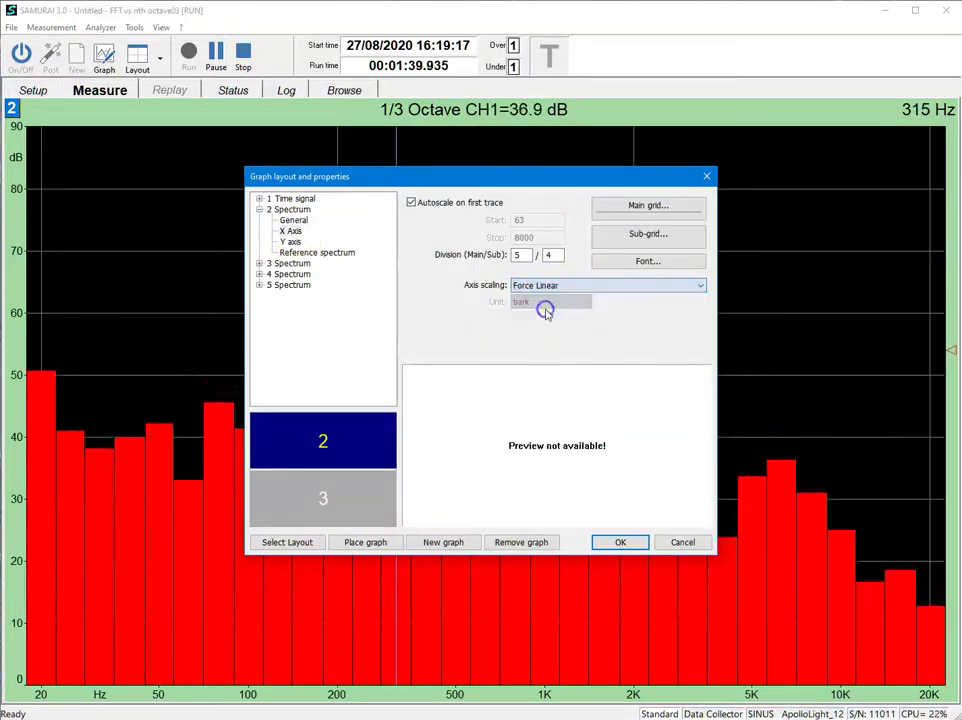
left_click(602, 542)
Step: Place the cursor on the 10000 Hz band of the enlarged 1/3 Octave graph and examine its width and level
double_click(409, 356)
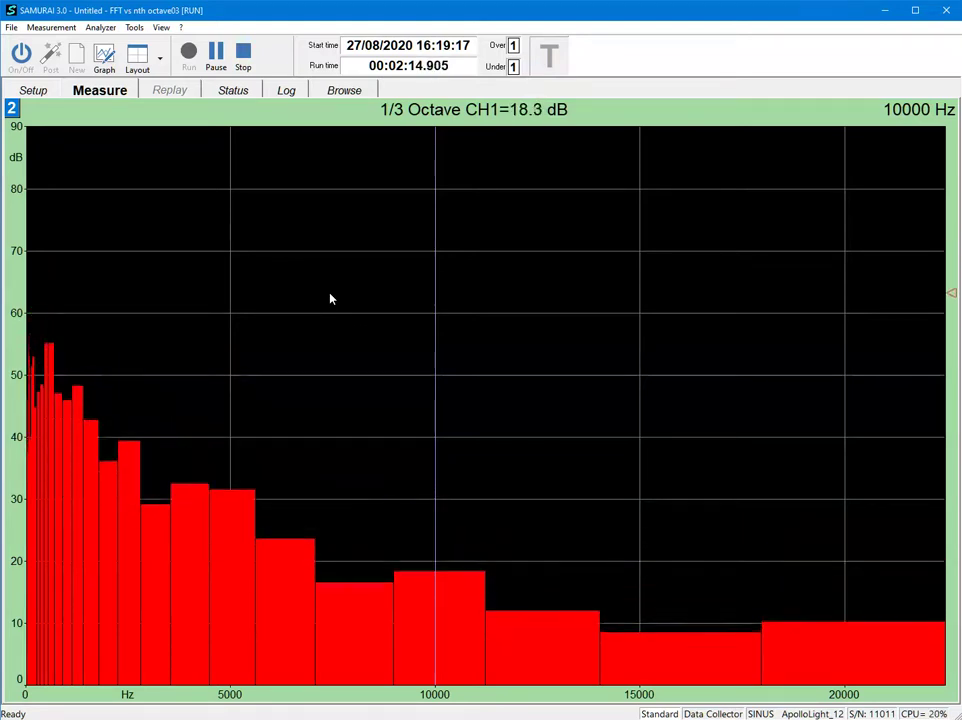
left_click(332, 300)
left_click(418, 651)
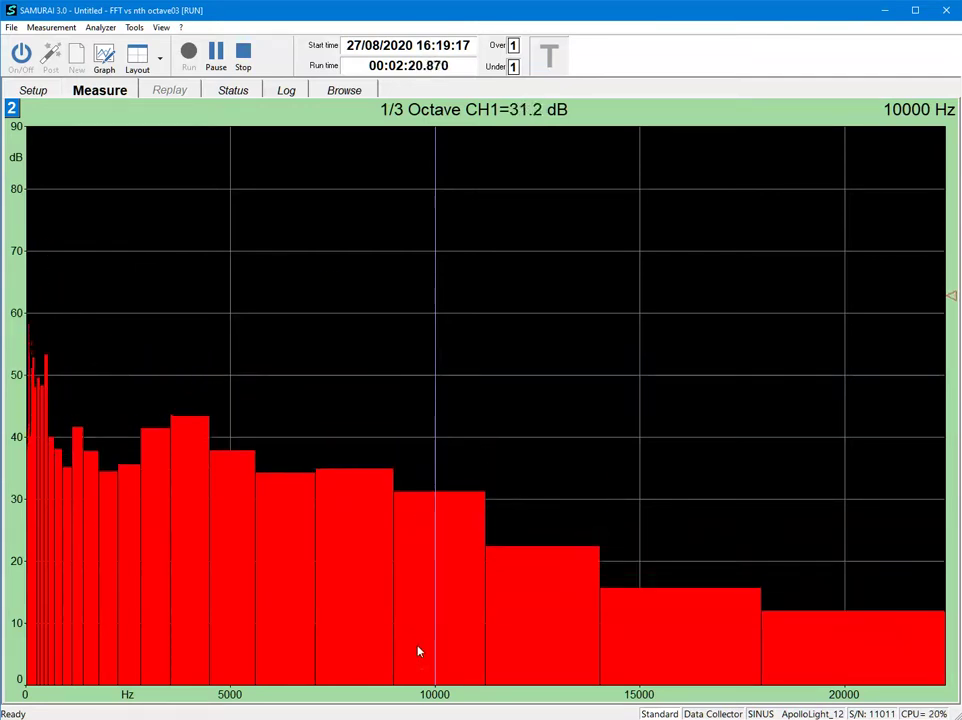
left_click(433, 692)
left_click(440, 700)
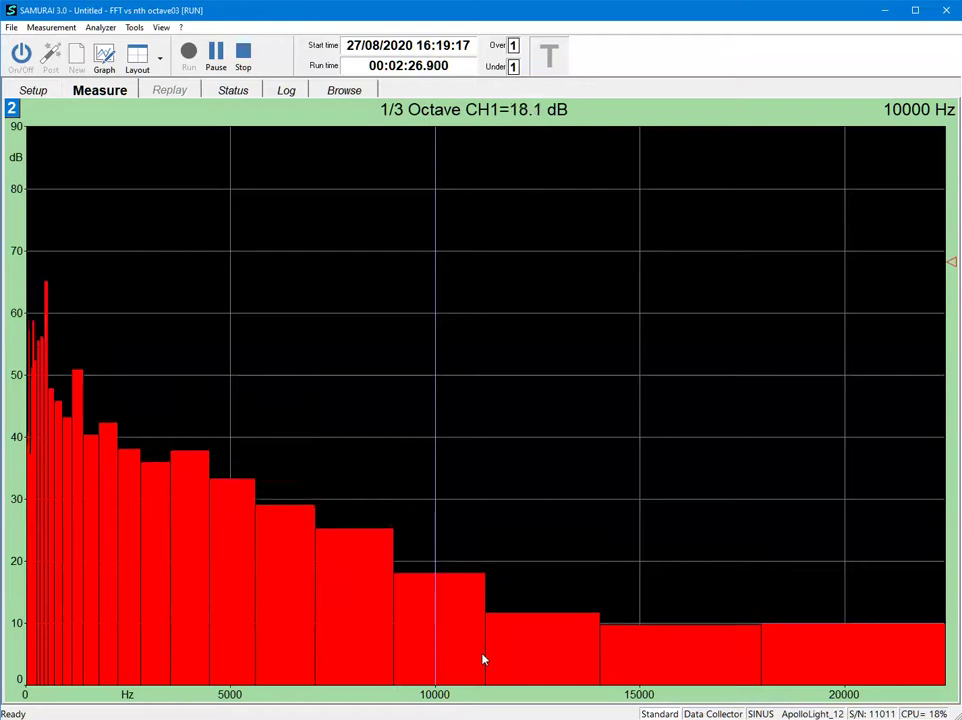
left_click(441, 566)
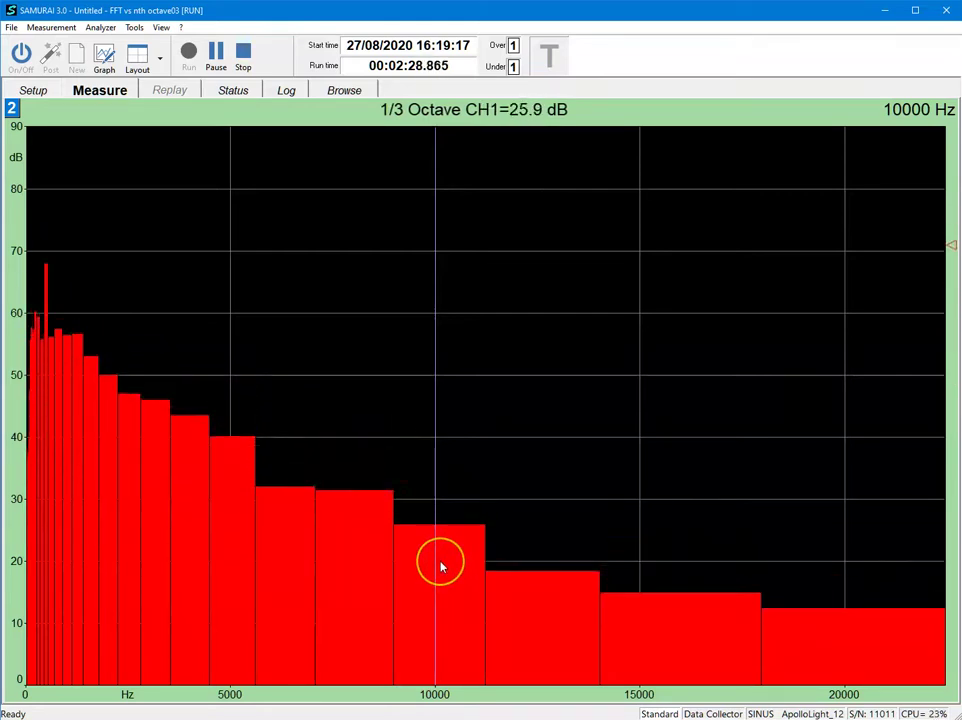
left_click(859, 167)
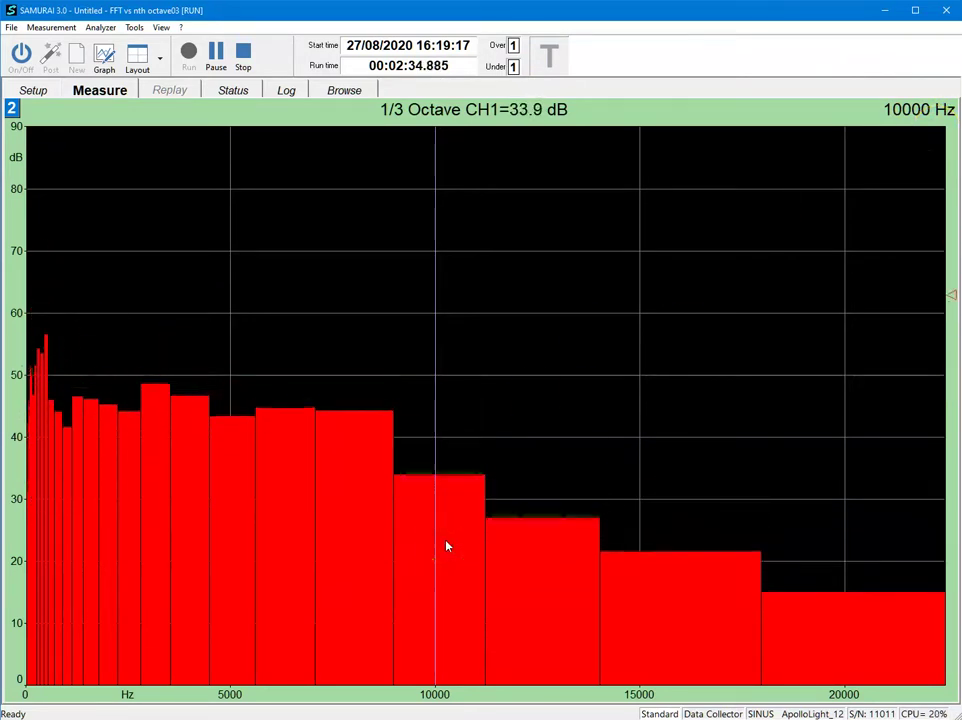
Step: Compare the band spacing by moving the cursor between 10000 and 12500 Hz, and from 200 to 160 Hz
key("Right")
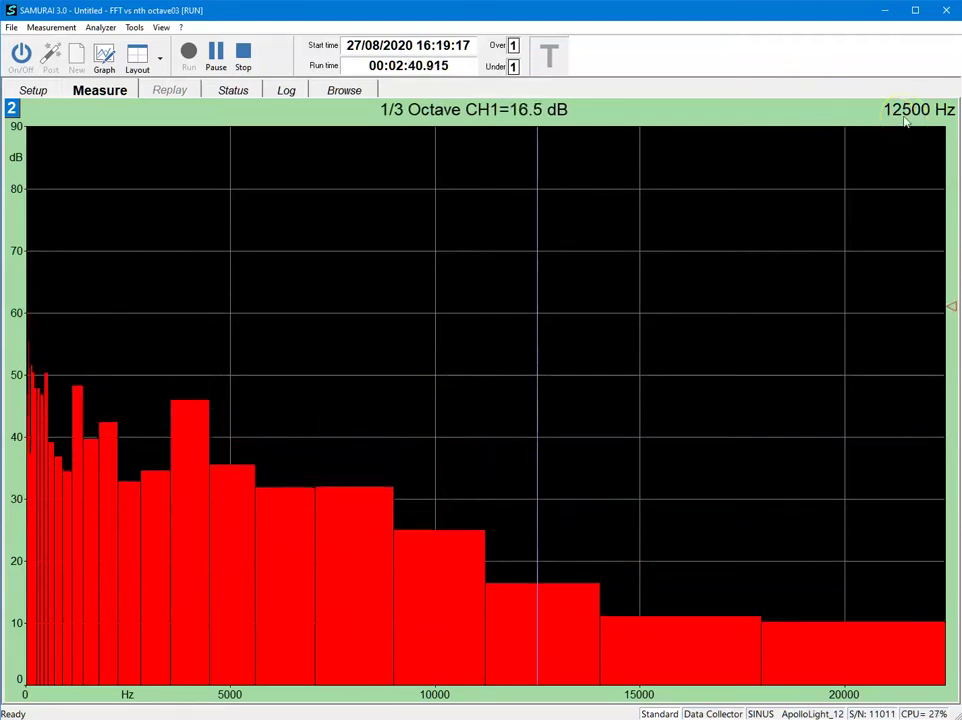
key("Left")
key("Right")
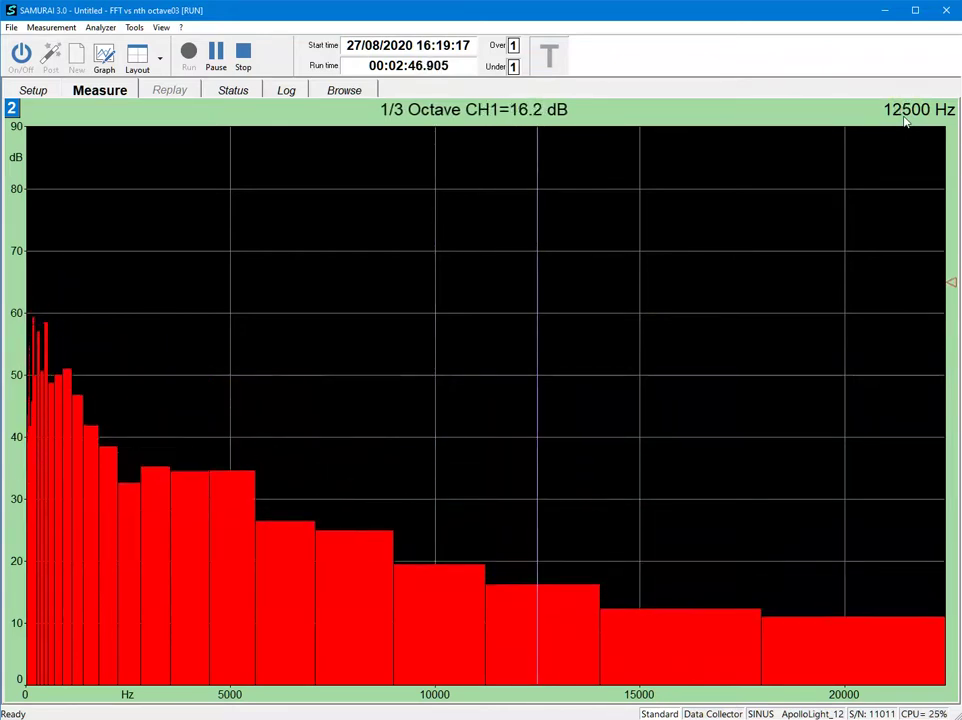
key("Left")
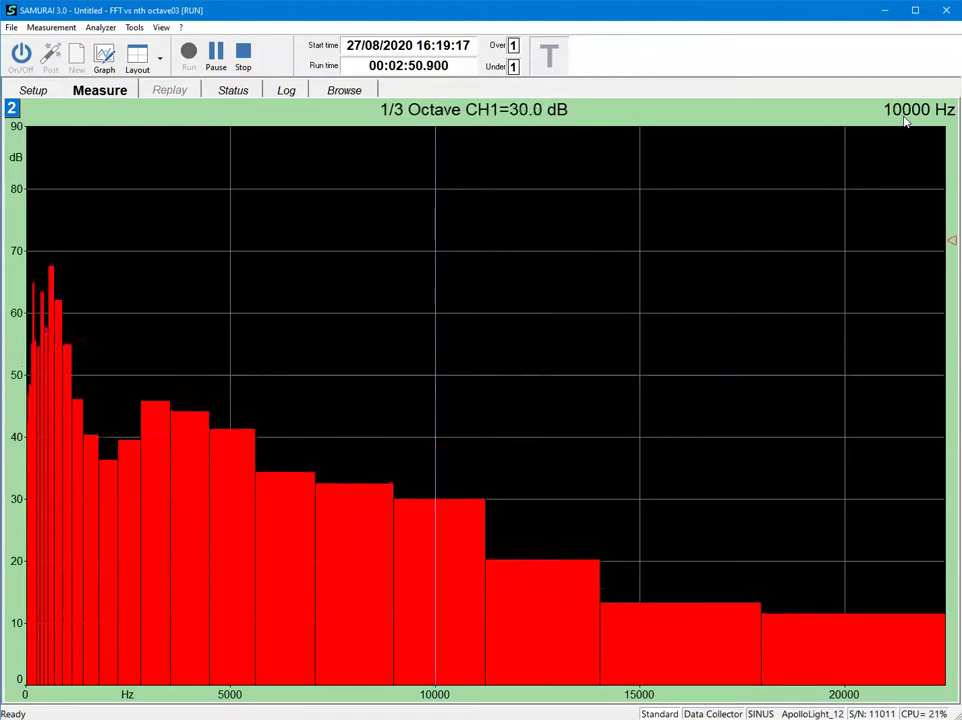
left_click(34, 409)
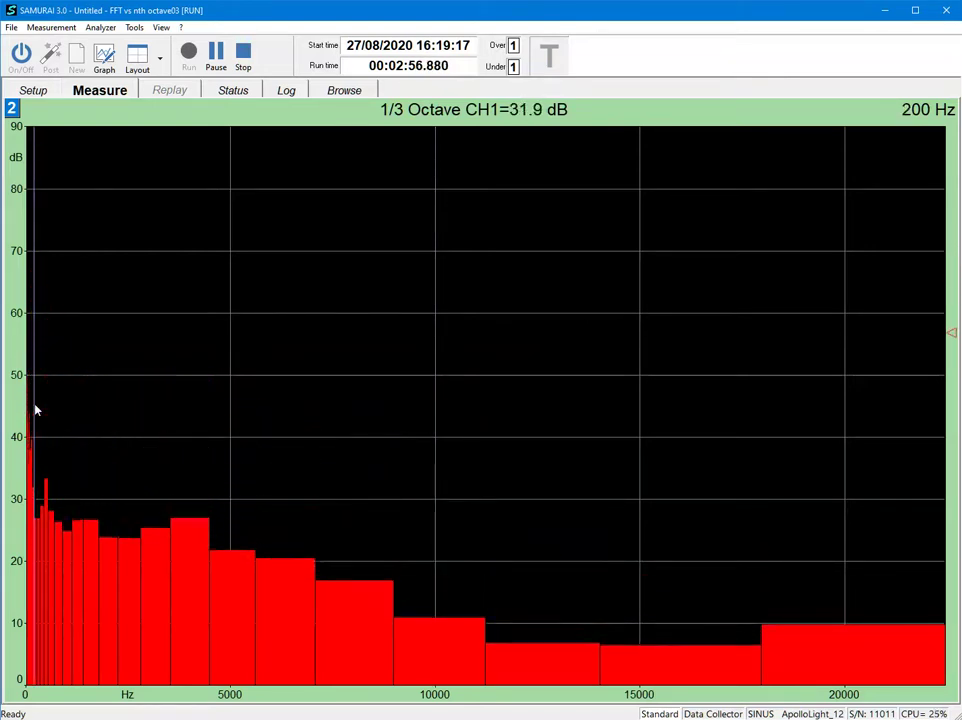
key("Left")
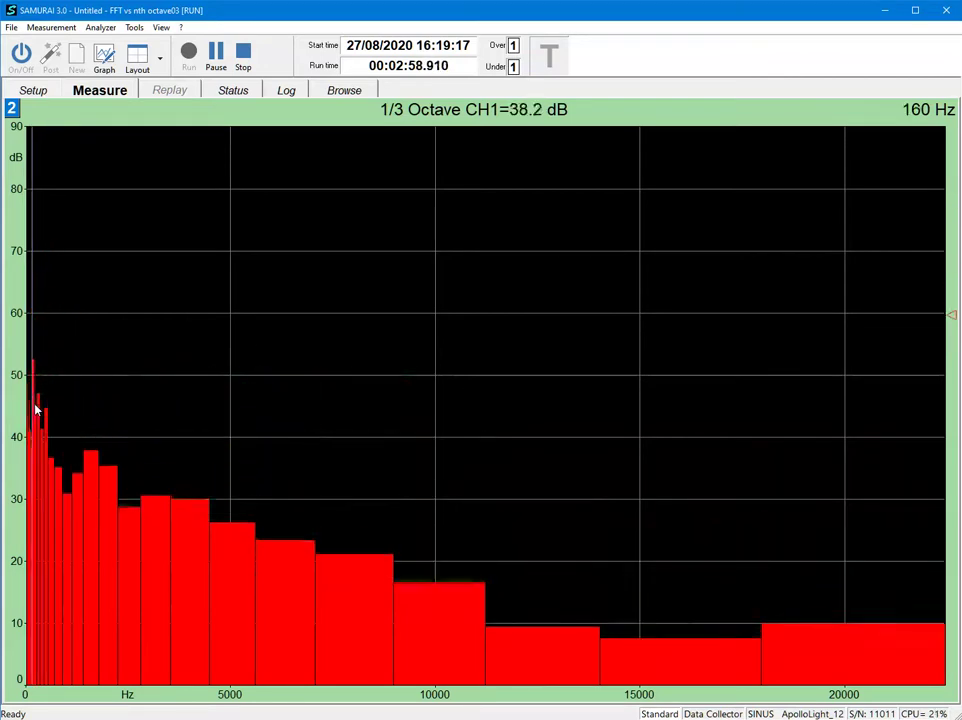
Step: Step the cursor through the enlarged 1/3 Octave graph's bands from 160 up to 1000 Hz to compare their widths
key("Right")
key("Right")
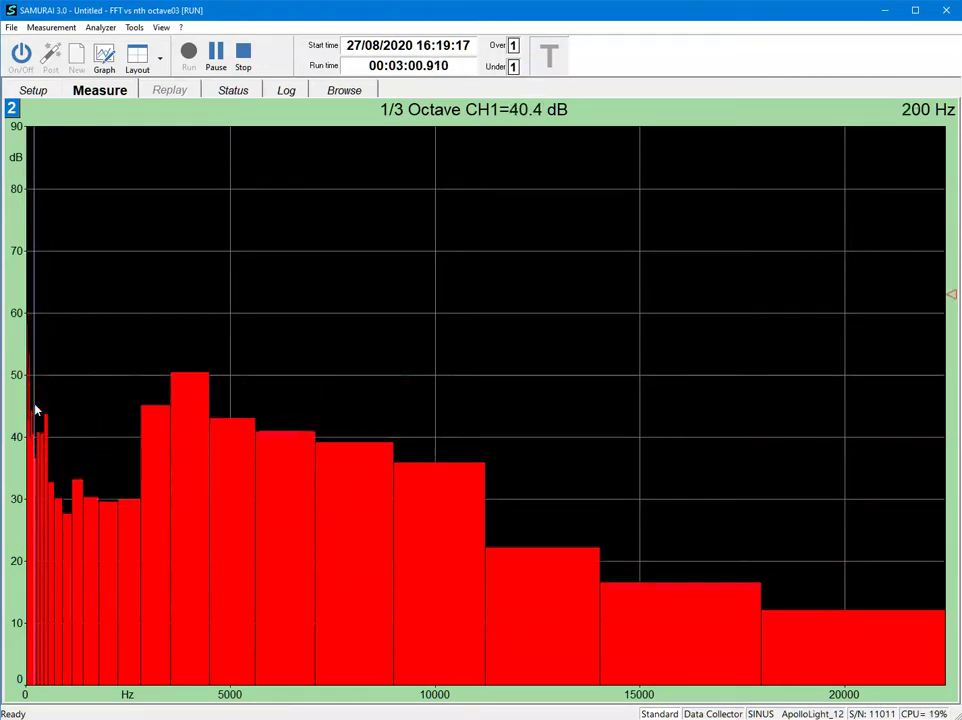
key("Left")
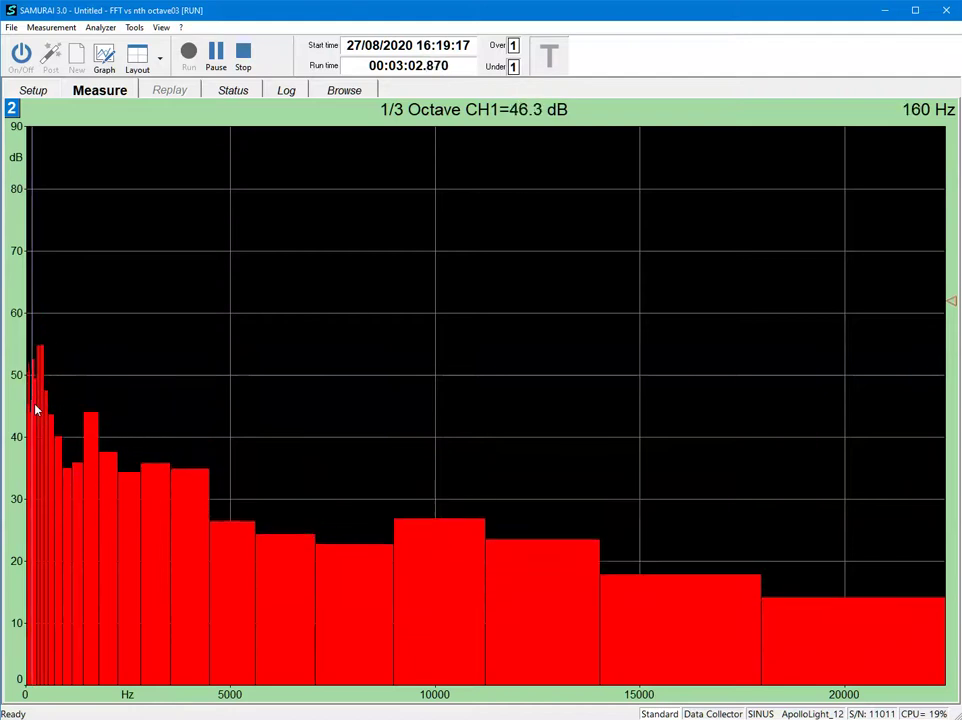
key("Right")
key("Right")
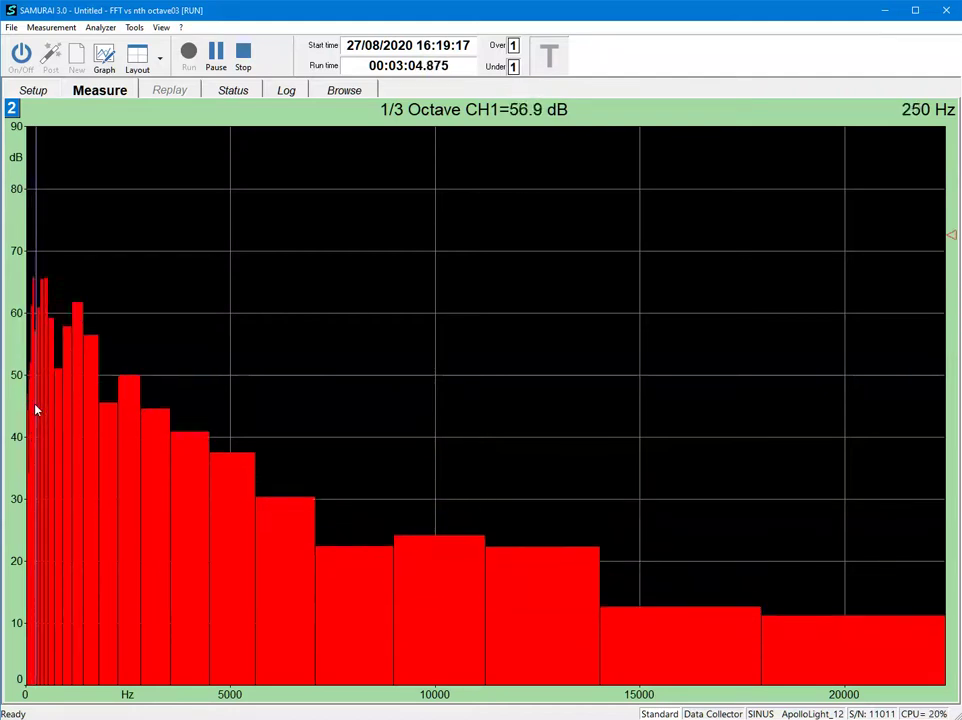
key("Right")
key("Right")
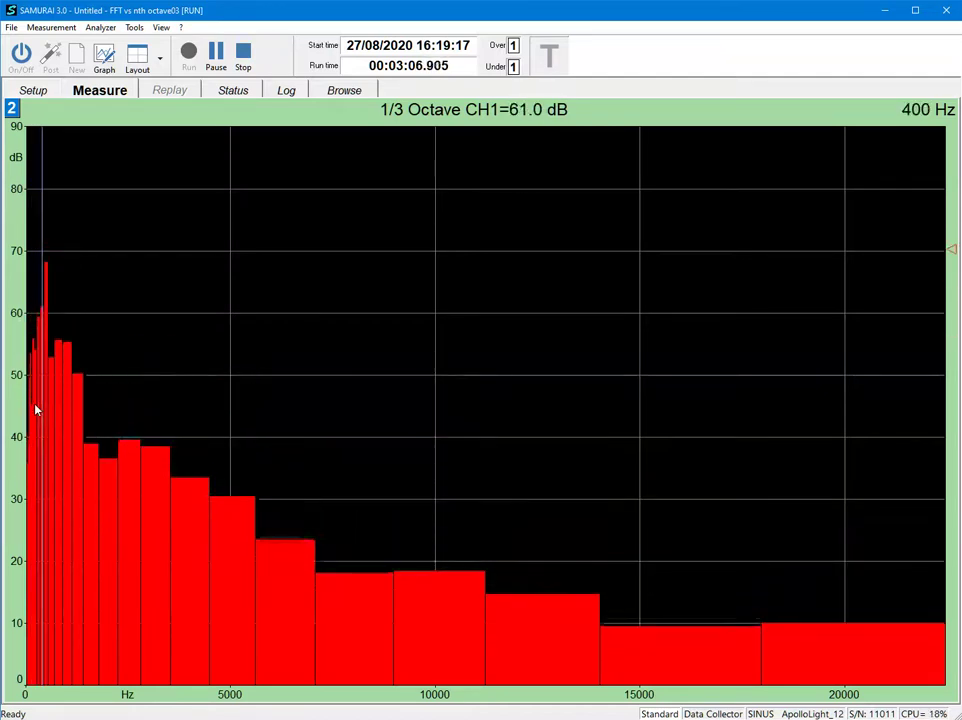
key("Right")
key("Right")
key("Right")
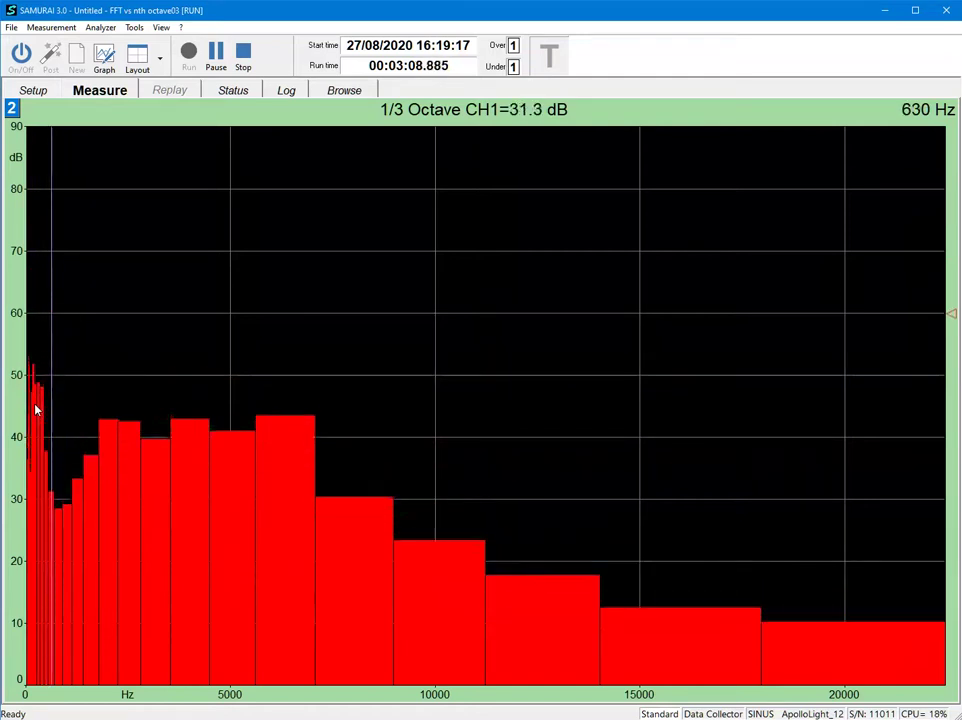
key("Right")
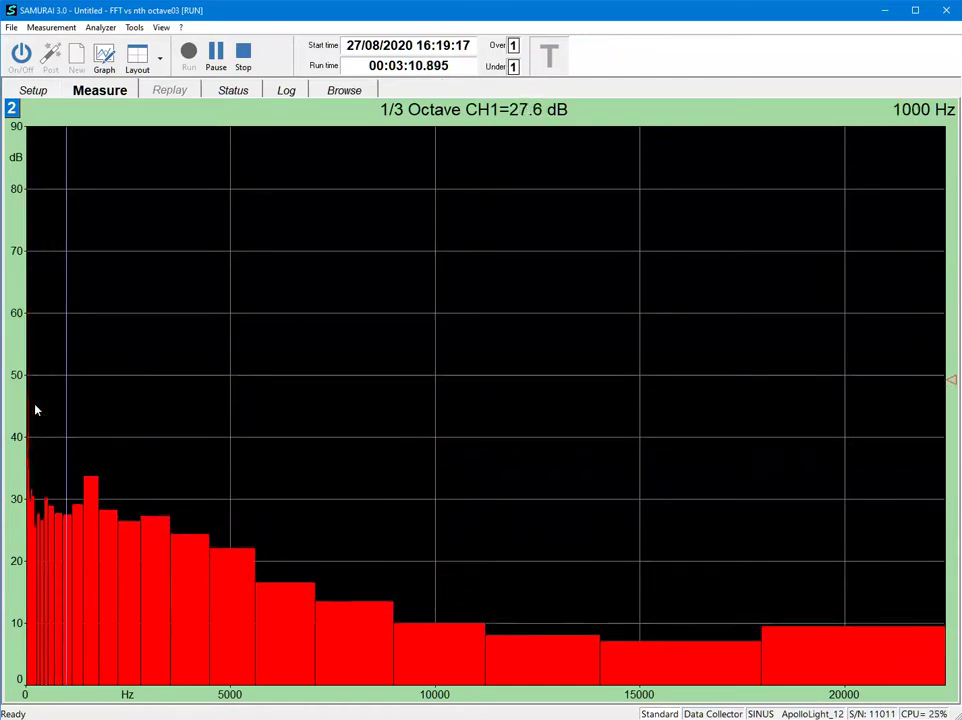
Step: Set the X axis scaling of the 1/3 Octave graph to Automatic (selected by first spectrum)
right_click(289, 224)
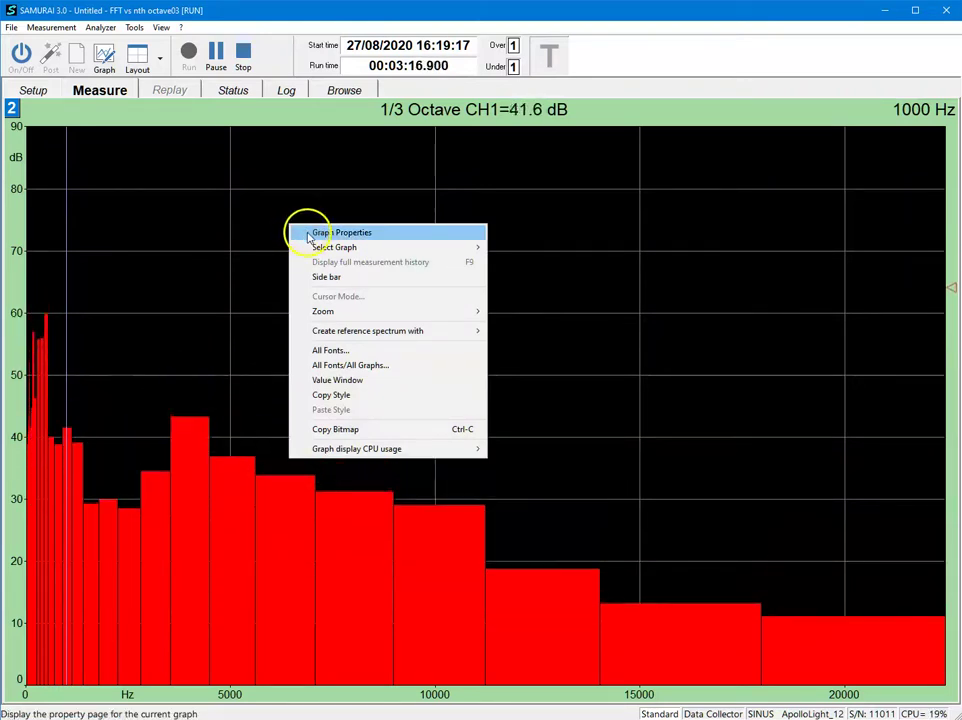
left_click(330, 233)
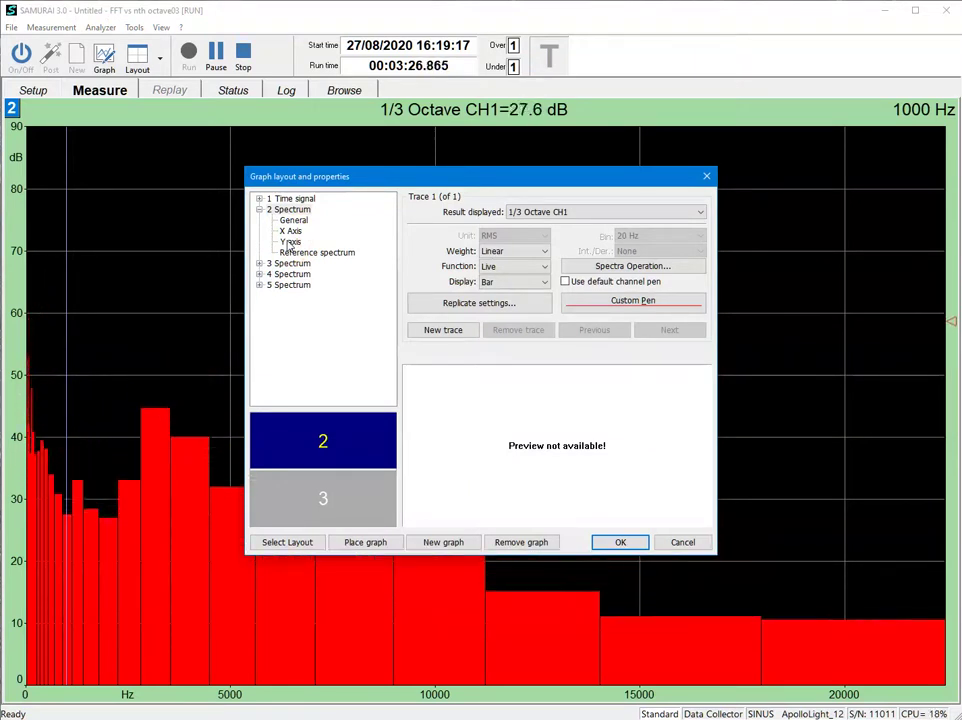
left_click(290, 232)
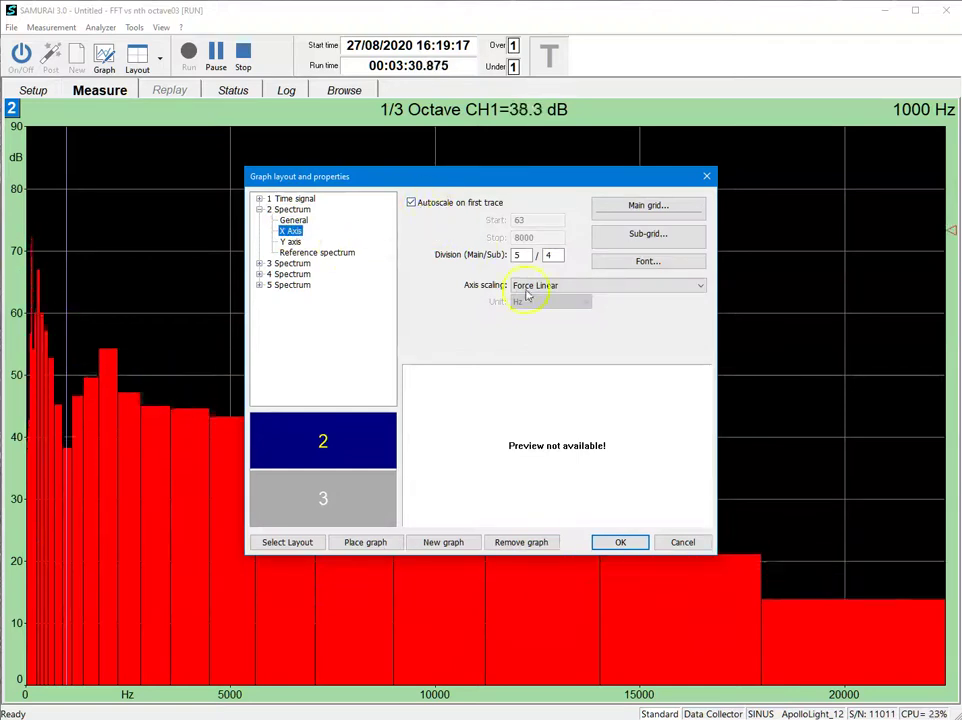
left_click(537, 287)
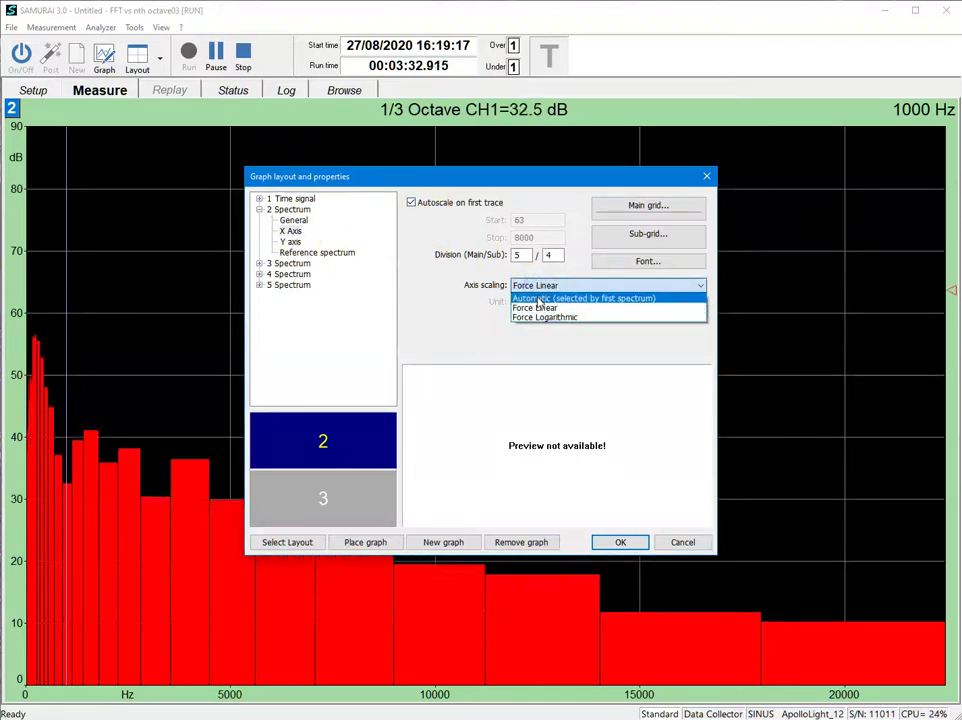
left_click(540, 298)
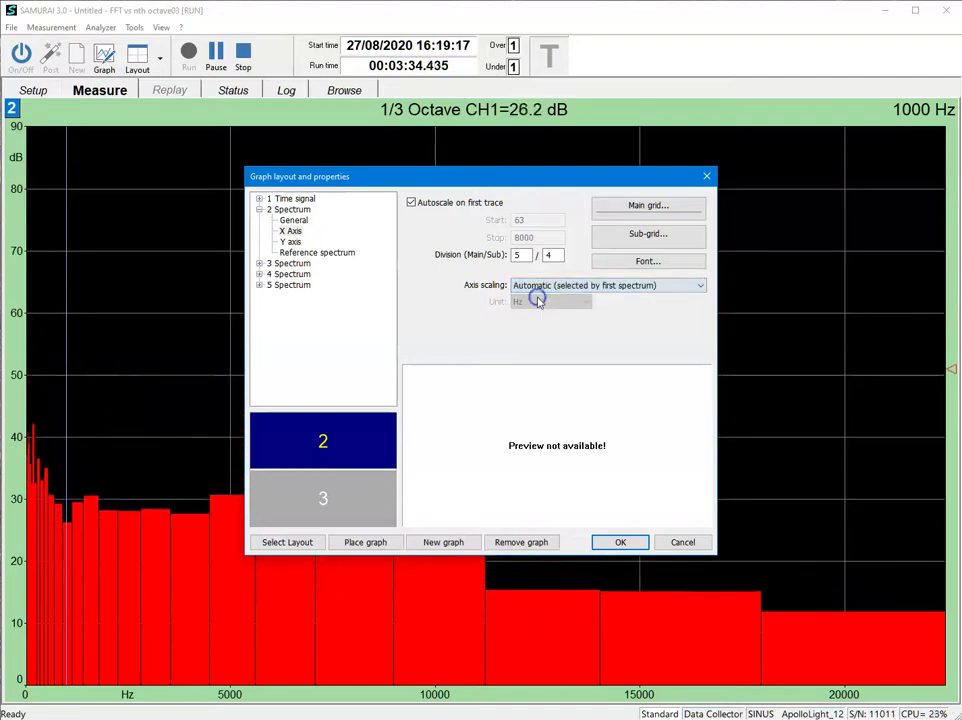
left_click(618, 542)
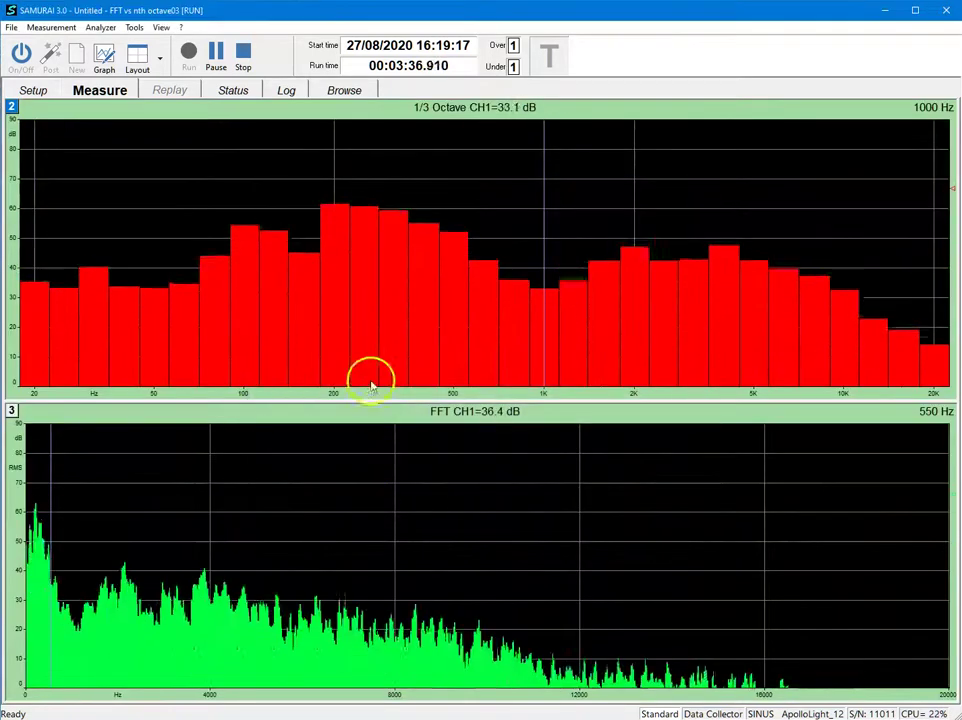
Step: Enlarge the 1/3 Octave graph to examine its bands on the logarithmic axis, and return to the two-graph view
left_click(389, 341)
double_click(389, 341)
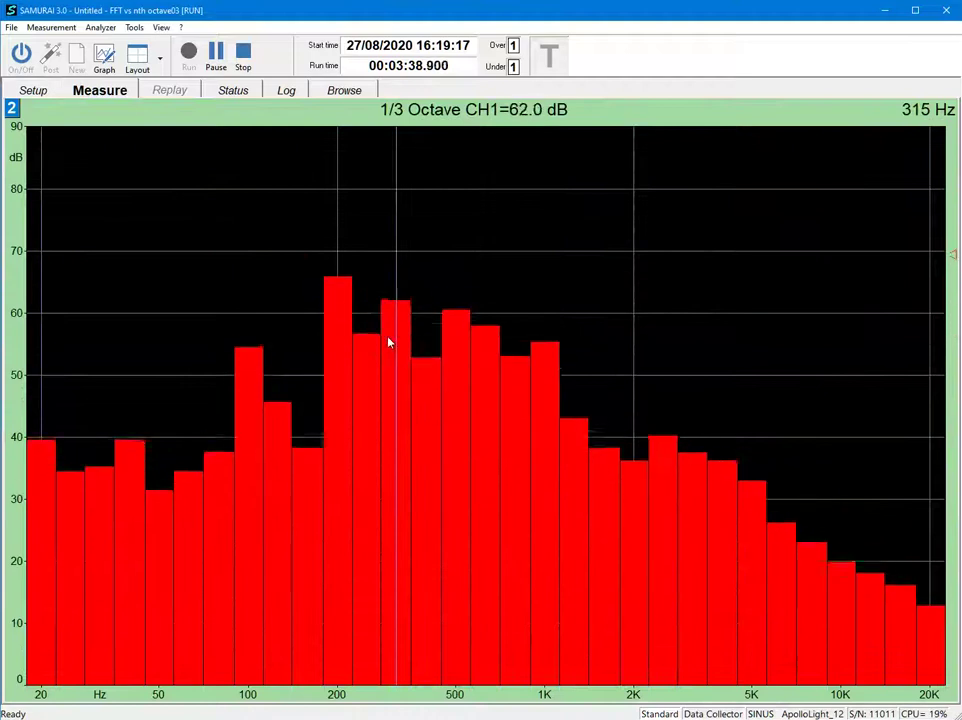
double_click(307, 405)
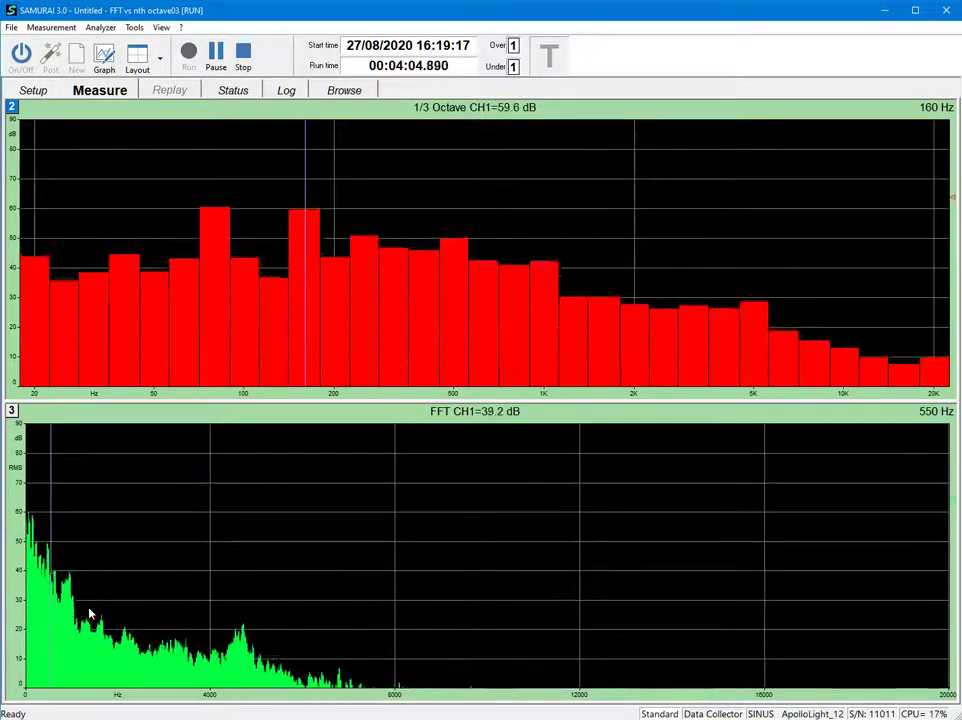
Step: Move the 1/3 Octave cursor to 200 Hz and the FFT cursor to 750 Hz to compare low-frequency resolution
left_click(58, 627)
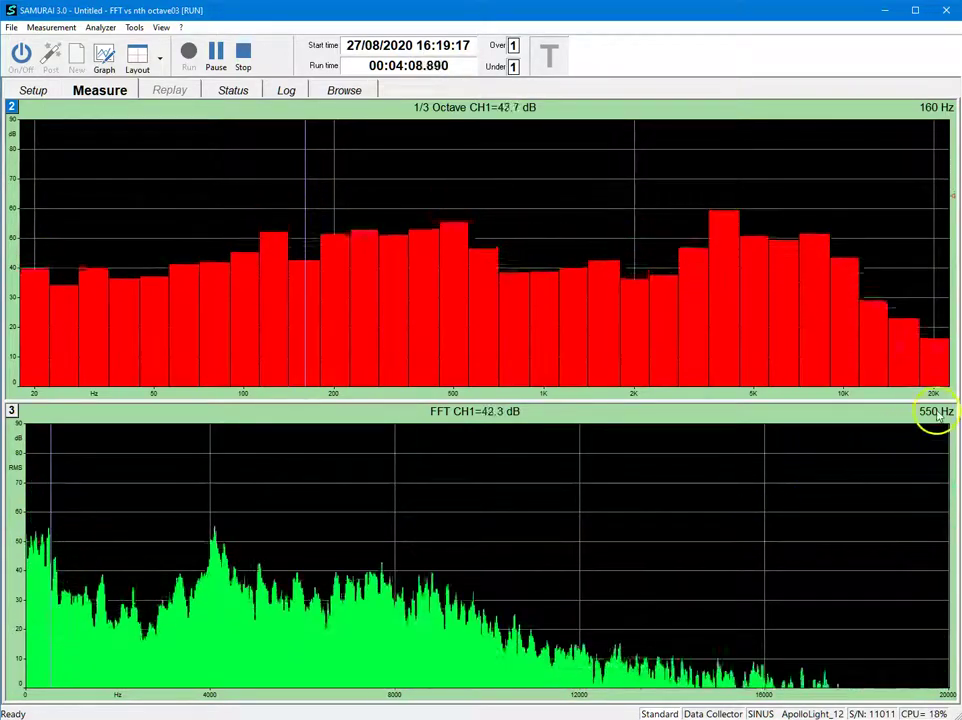
left_click(575, 551)
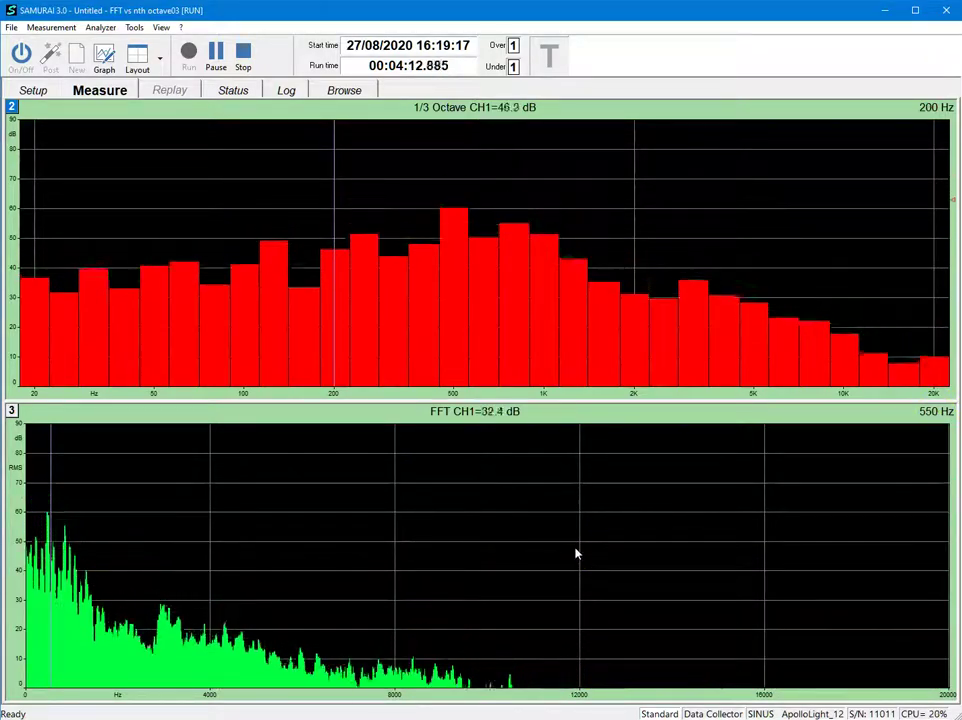
left_click_drag(575, 551, 56, 576)
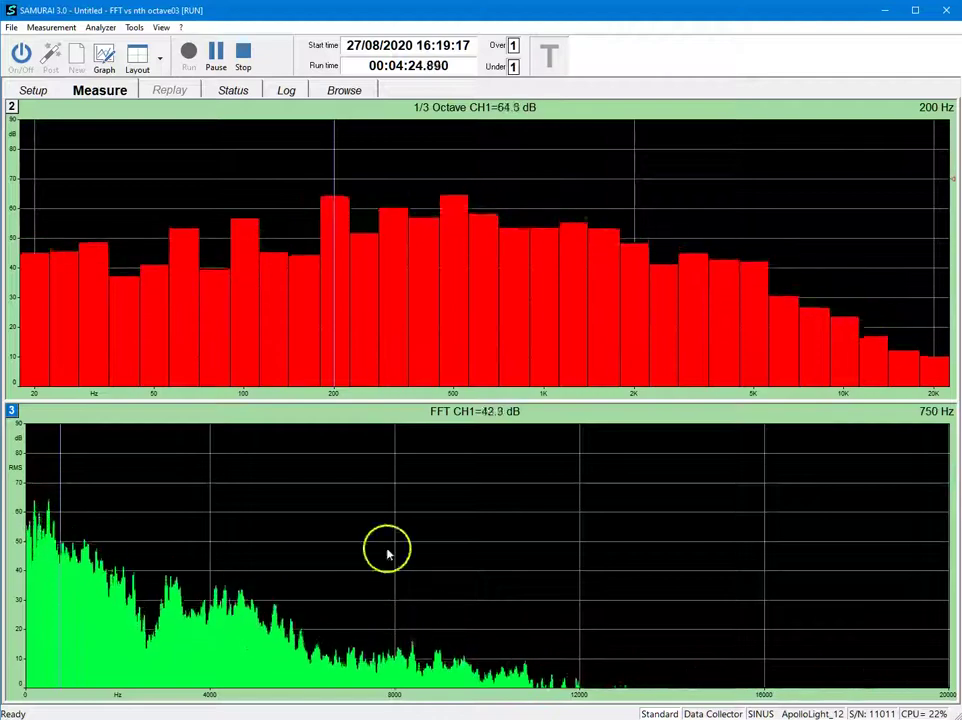
Step: Place the FFT cursor at 14875 Hz and advance it to 15000 Hz to examine the line spacing
left_click(713, 625)
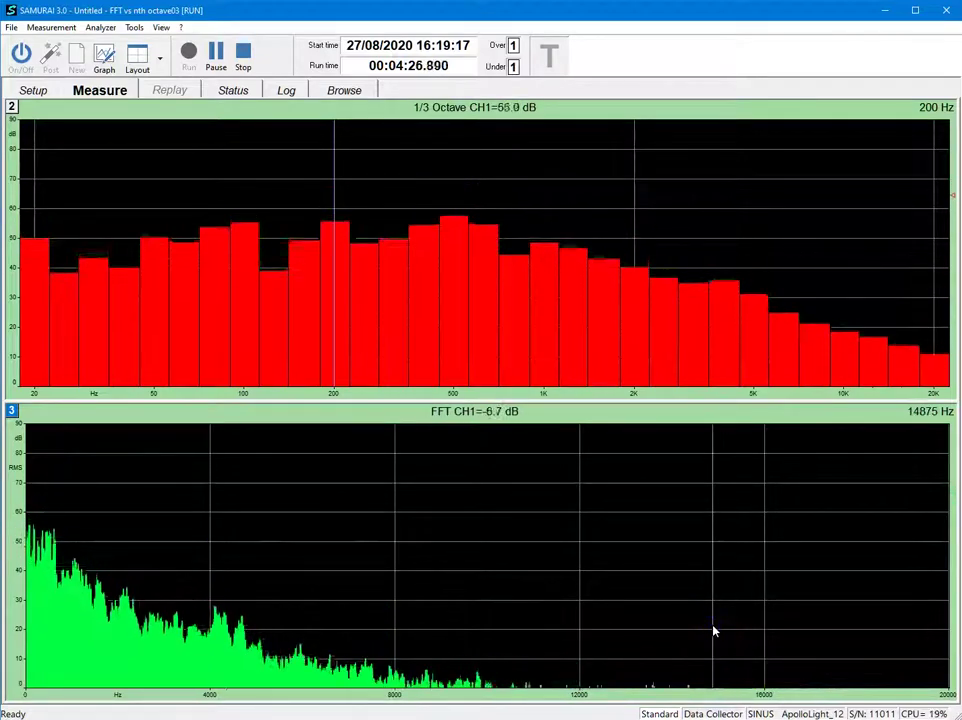
left_click_drag(713, 630, 714, 631)
key("Right")
key("Right")
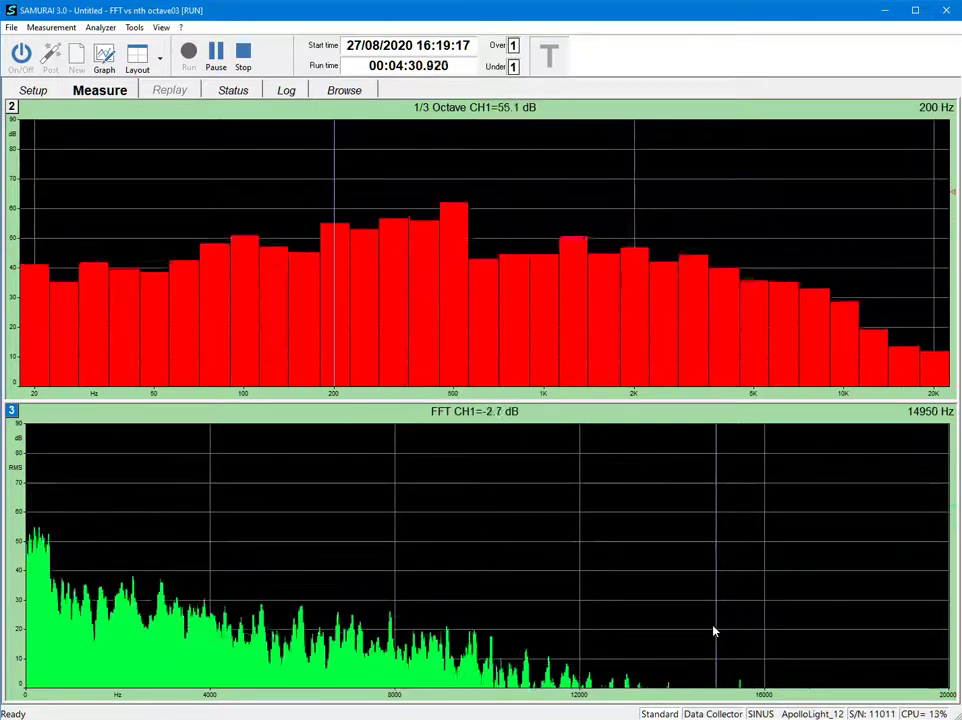
key("Right")
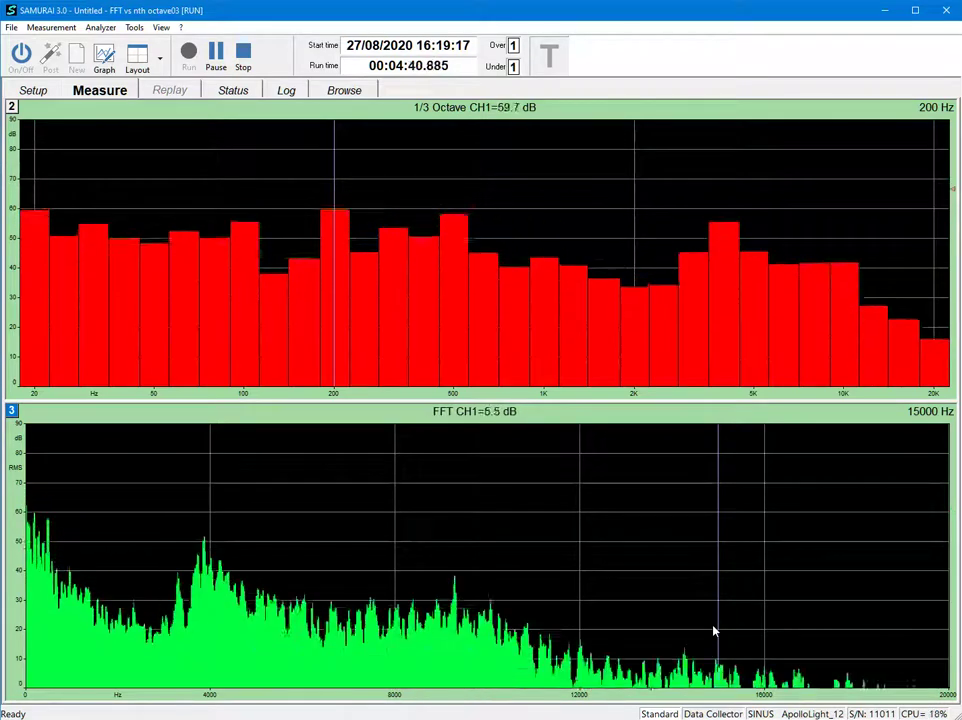
Step: Step the FFT cursor line by line from 15000 to 15325 Hz to examine the high-frequency resolution
key("Right")
key("Right")
key("Right")
key("Right")
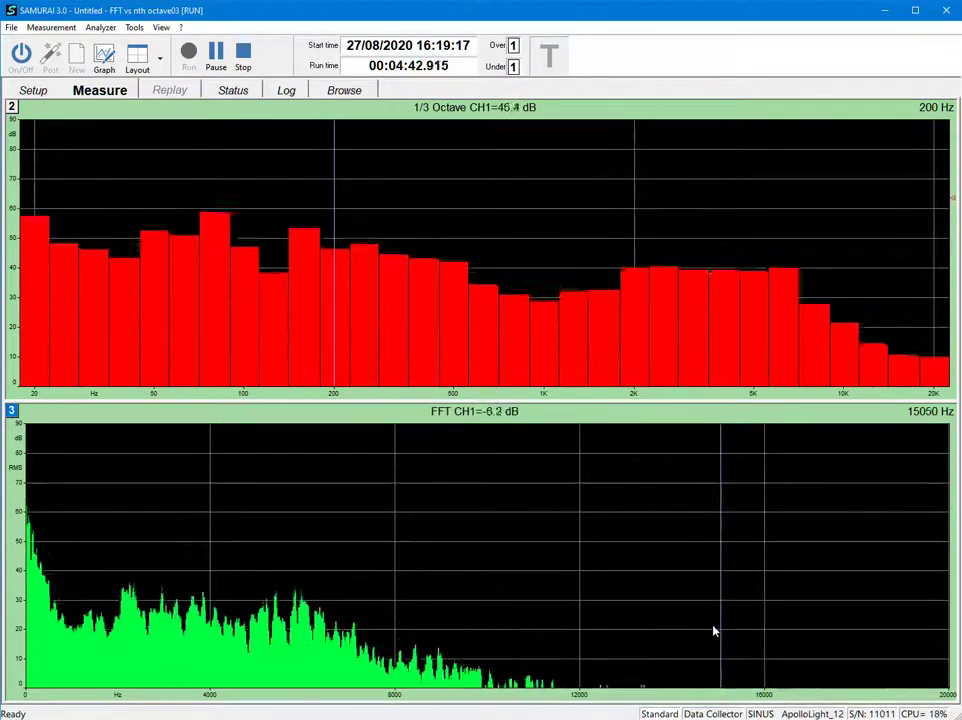
key("Right")
key("Right")
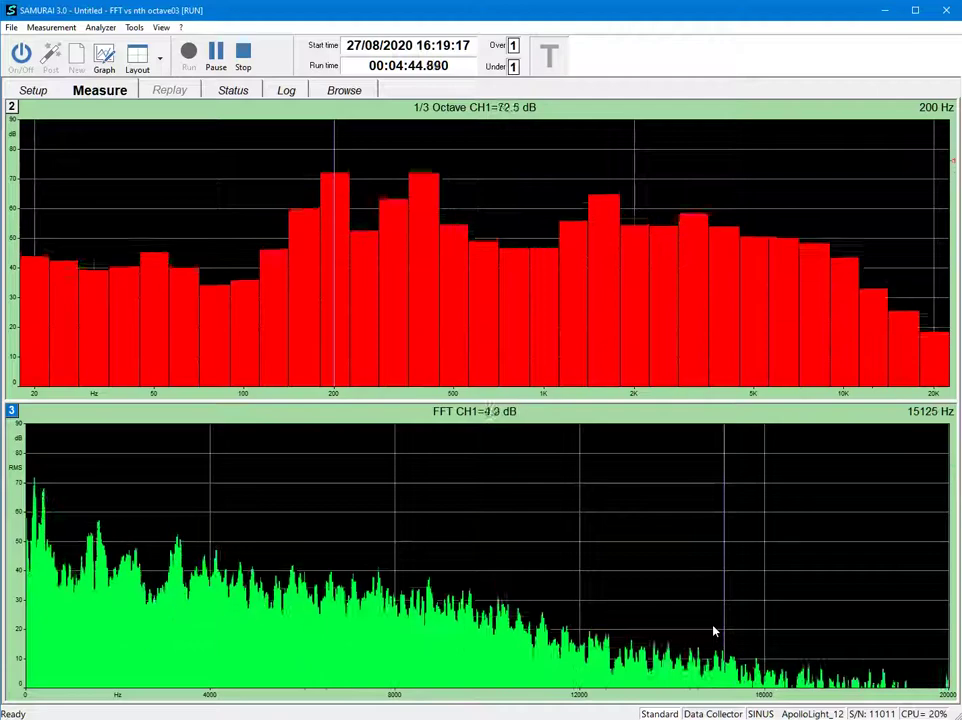
key("Right")
key("Right")
key("Right")
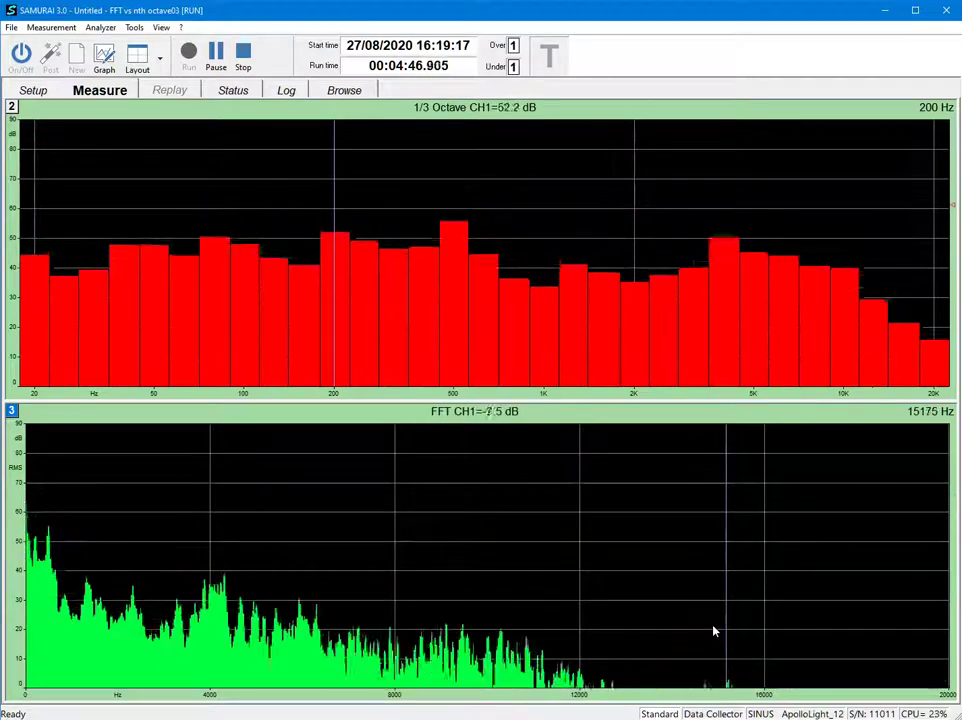
key("Right")
key("Right")
key("Right")
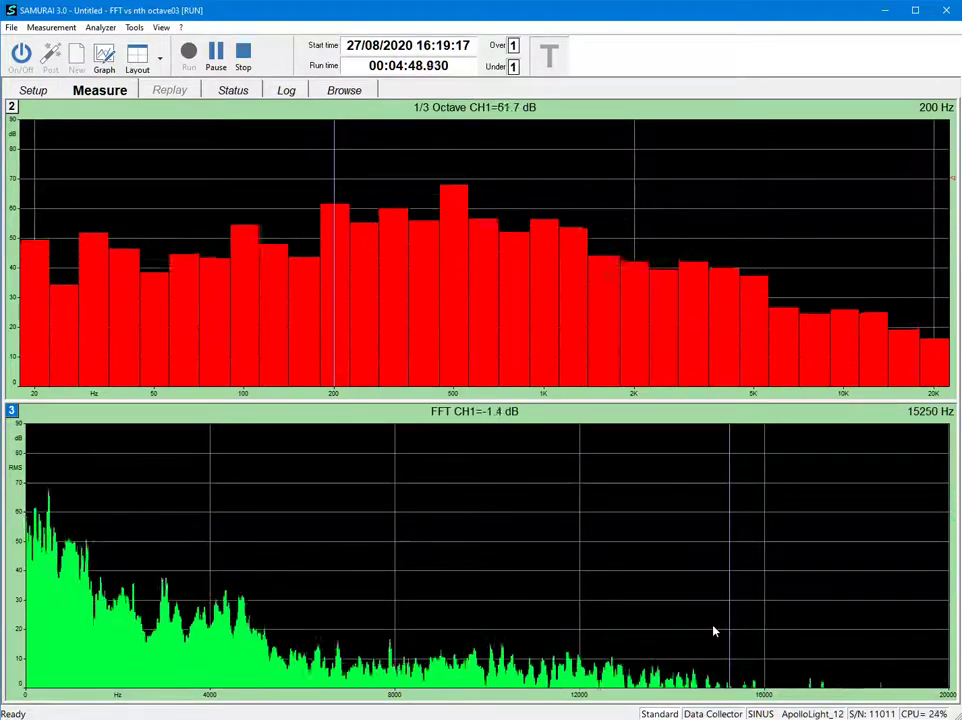
key("Right")
left_click(725, 630)
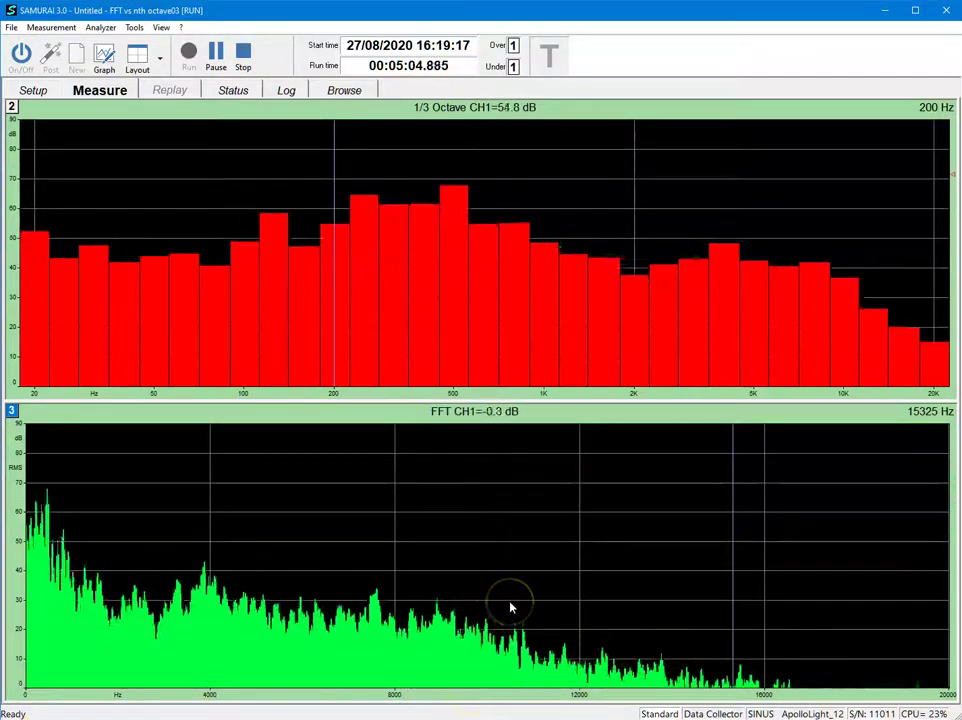
Step: Set the X axis scaling of the FFT graph to Force Logarithmic
right_click(353, 538)
left_click(369, 540)
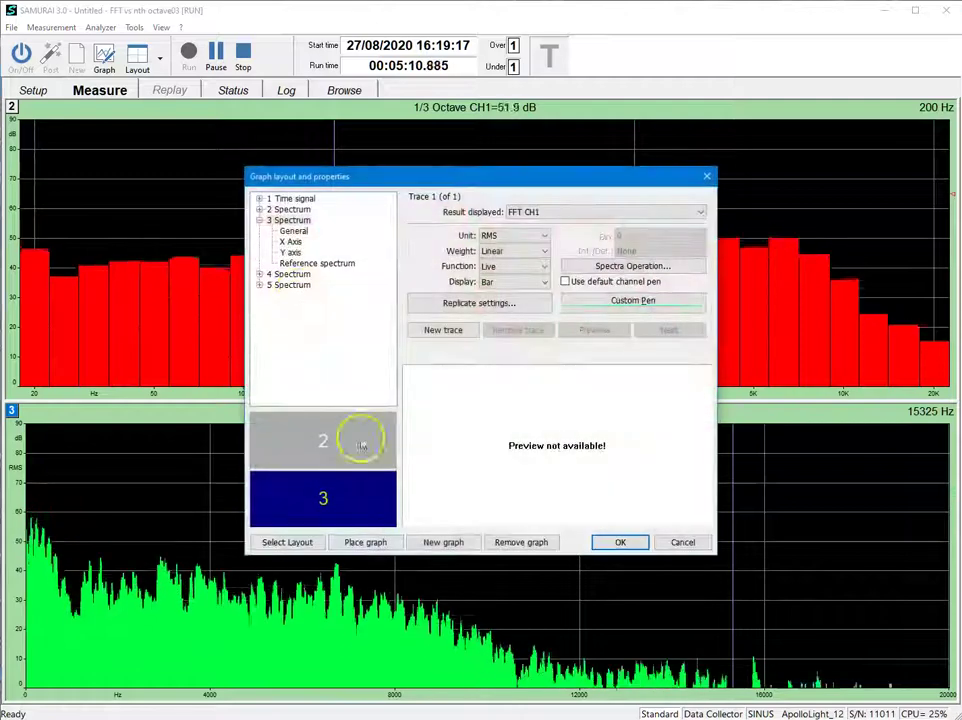
left_click(290, 242)
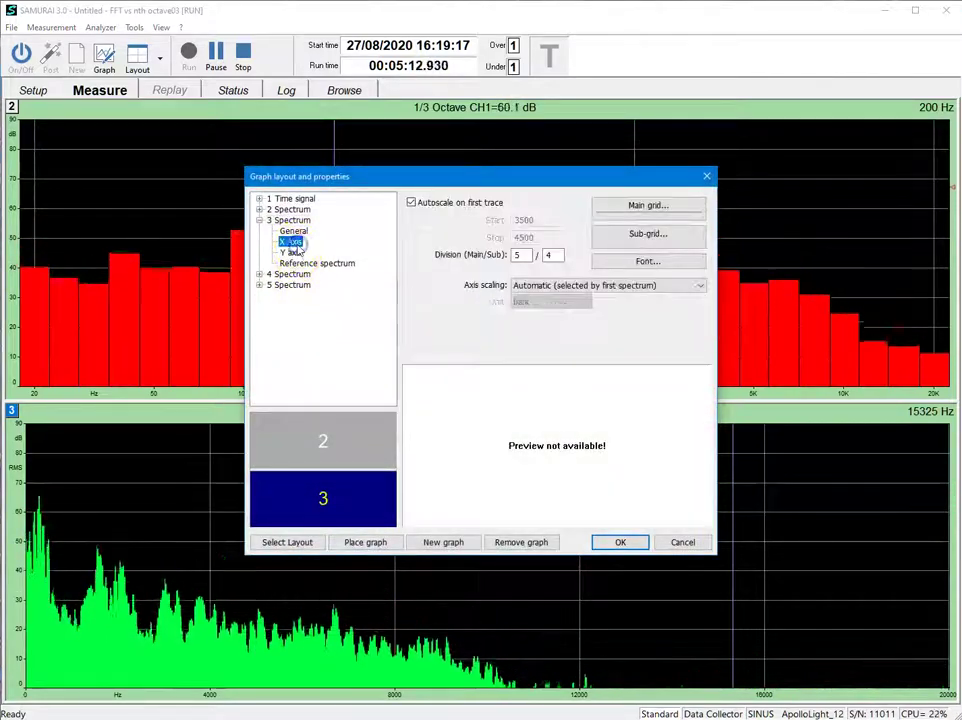
left_click(621, 284)
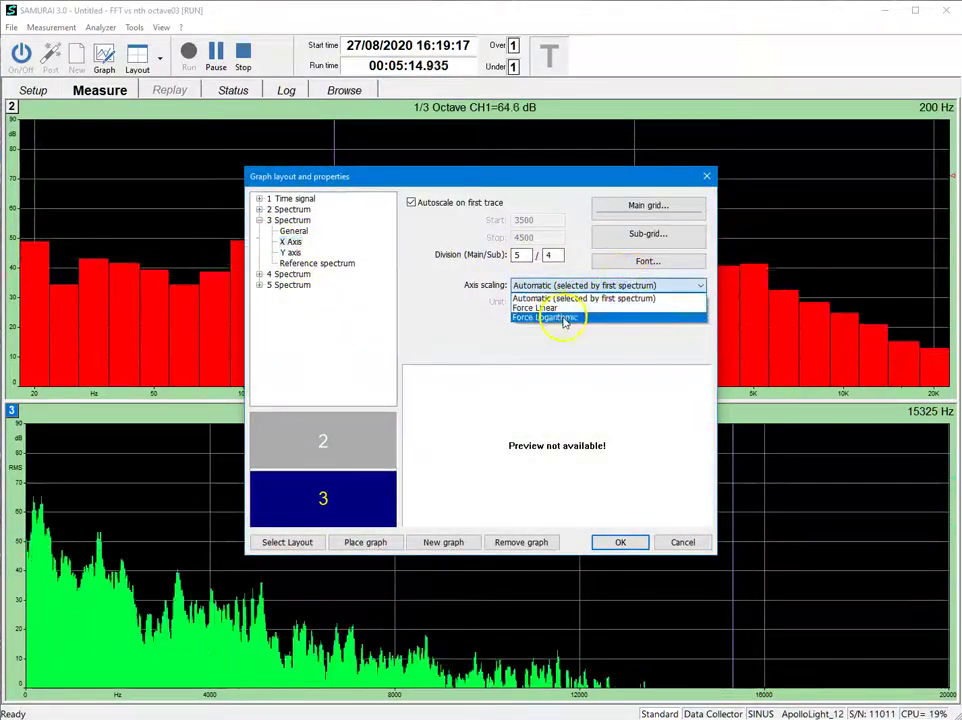
left_click(563, 318)
left_click(618, 543)
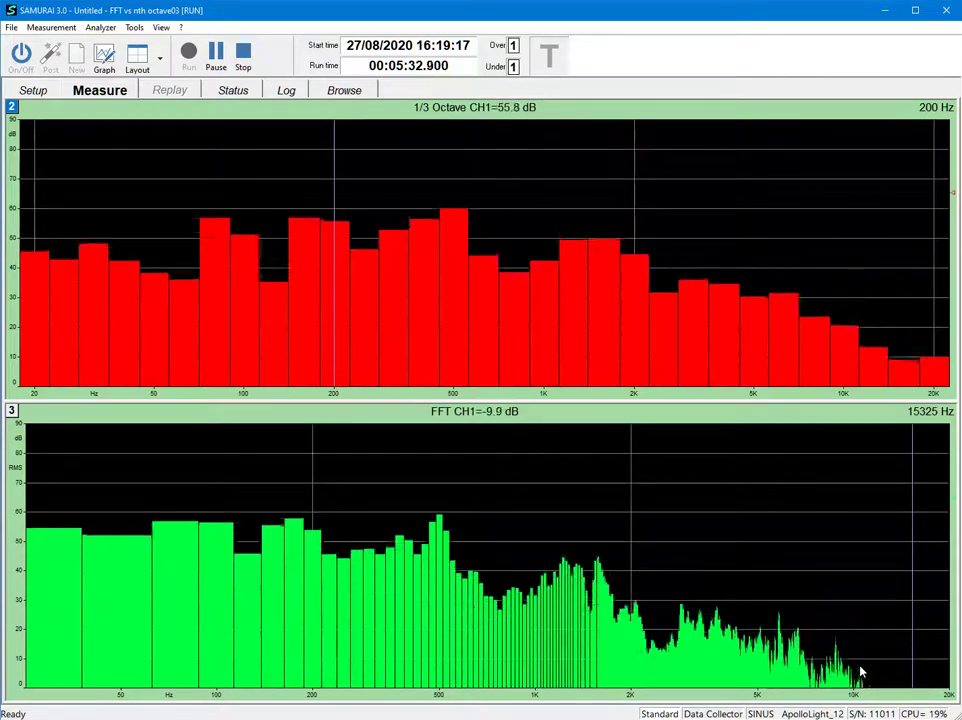
Step: Compare the FFT and 1/3 Octave bar widths with both graphs' cursors at 100 Hz, and again at 25 Hz
left_click(212, 640)
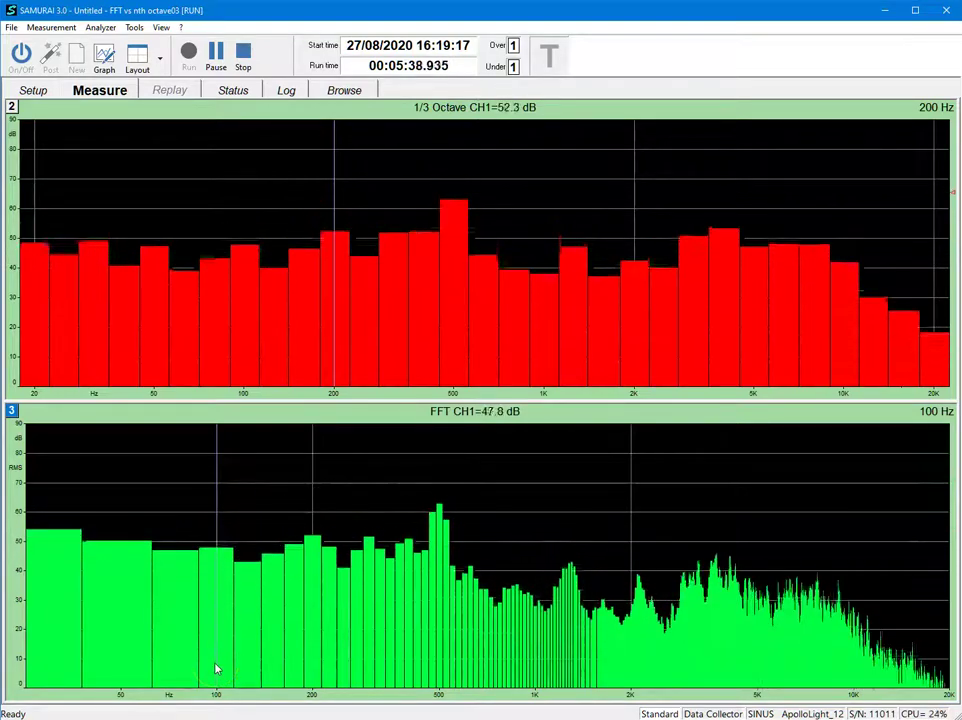
key("Left")
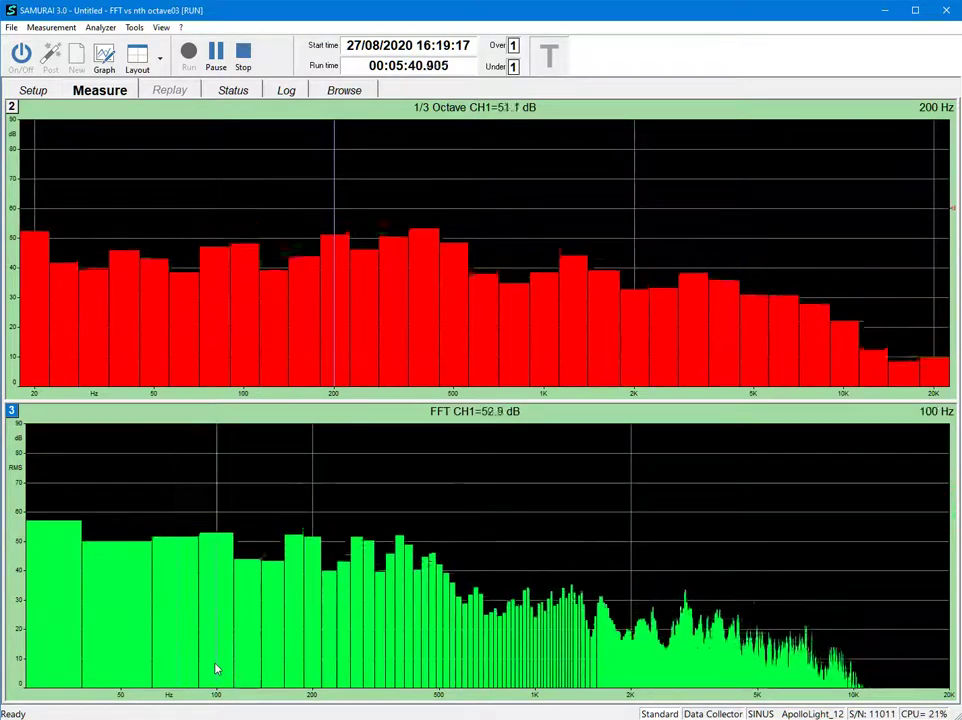
mouse_move(243, 303)
left_mouse_down()
mouse_move(208, 279)
mouse_move(245, 325)
left_mouse_up()
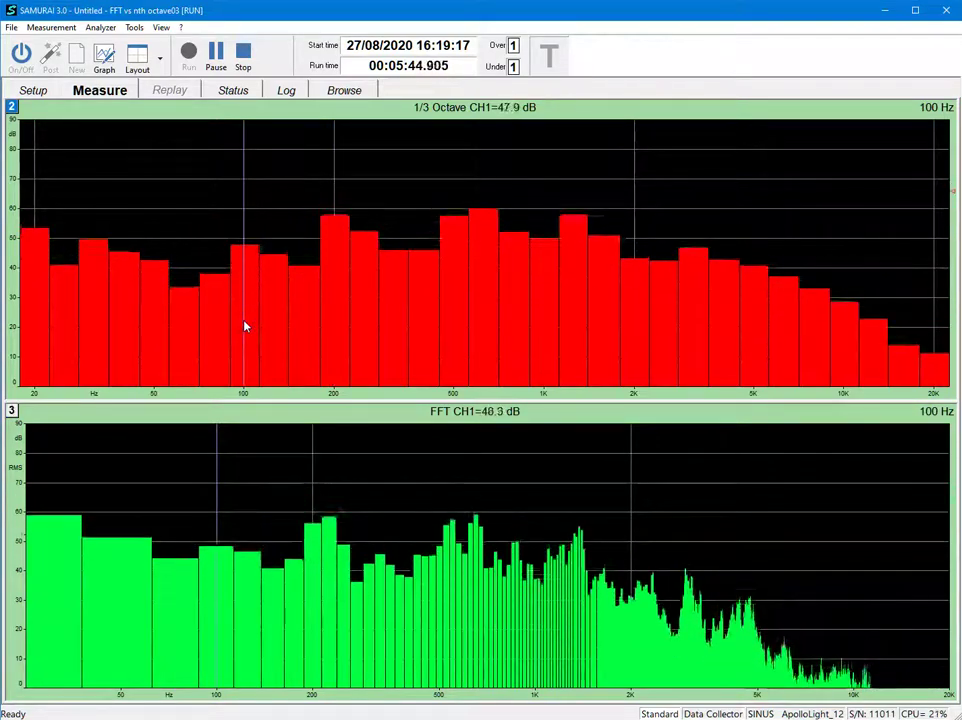
key("Left")
key("Right")
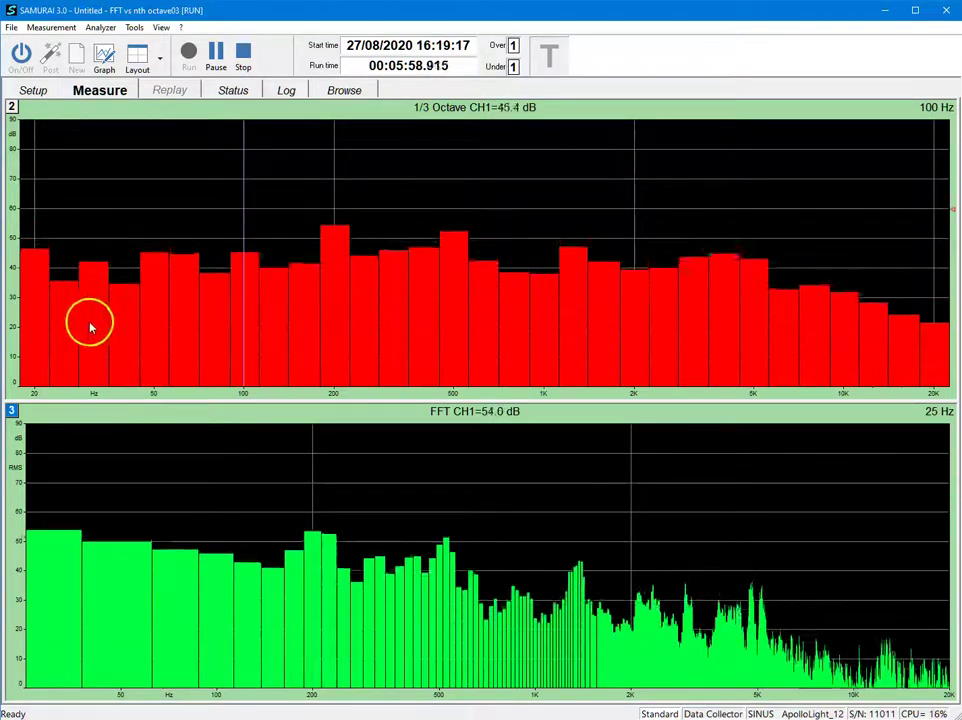
left_click(66, 344)
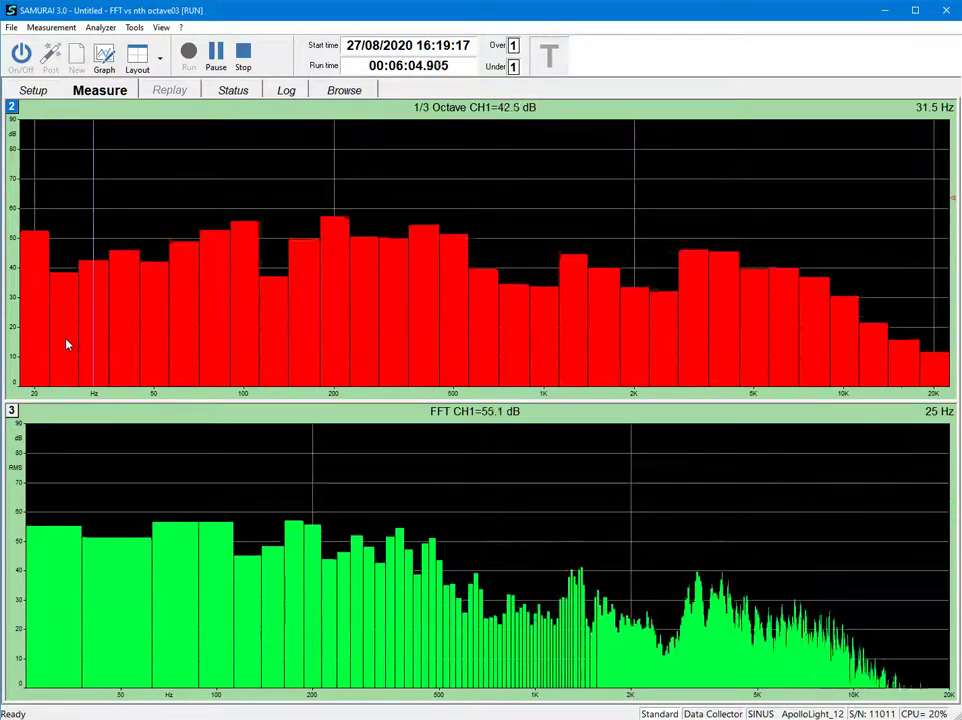
key("Left")
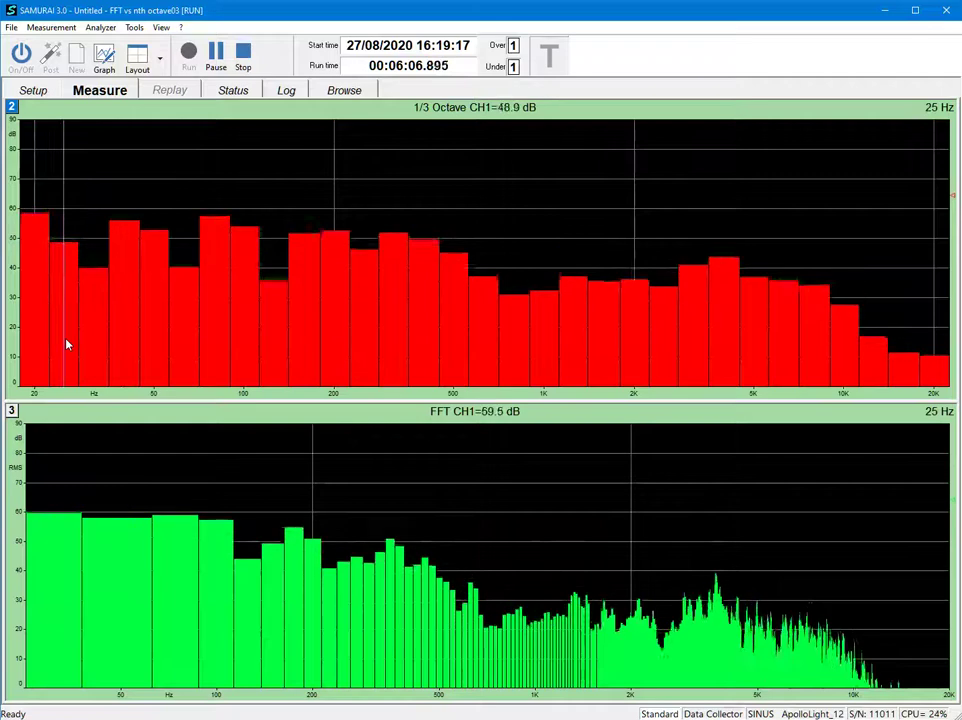
Step: Step the FFT cursor from 25 Hz up to 175 Hz and place it at 250 Hz to examine the low-frequency line widths
left_click(59, 547)
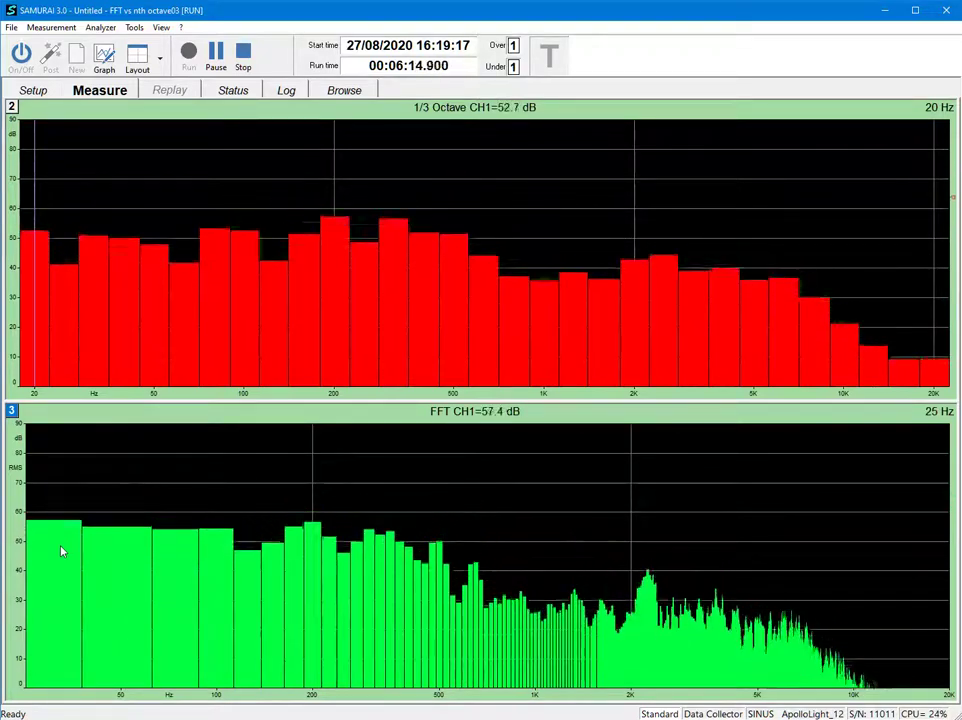
key("Right")
key("Right")
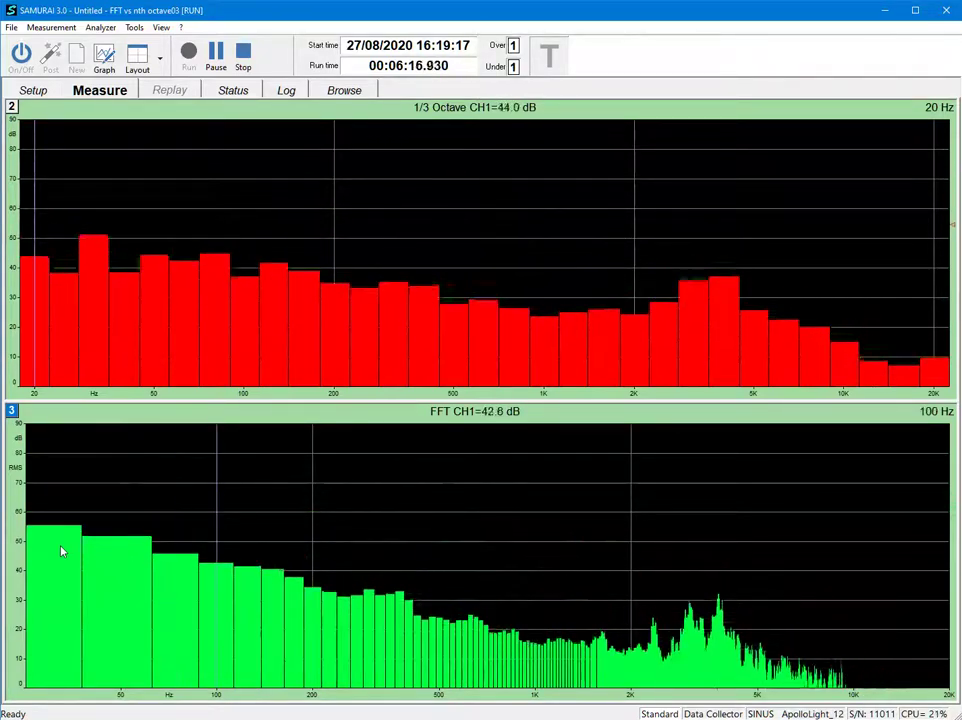
key("Right")
key("Right")
key("Right")
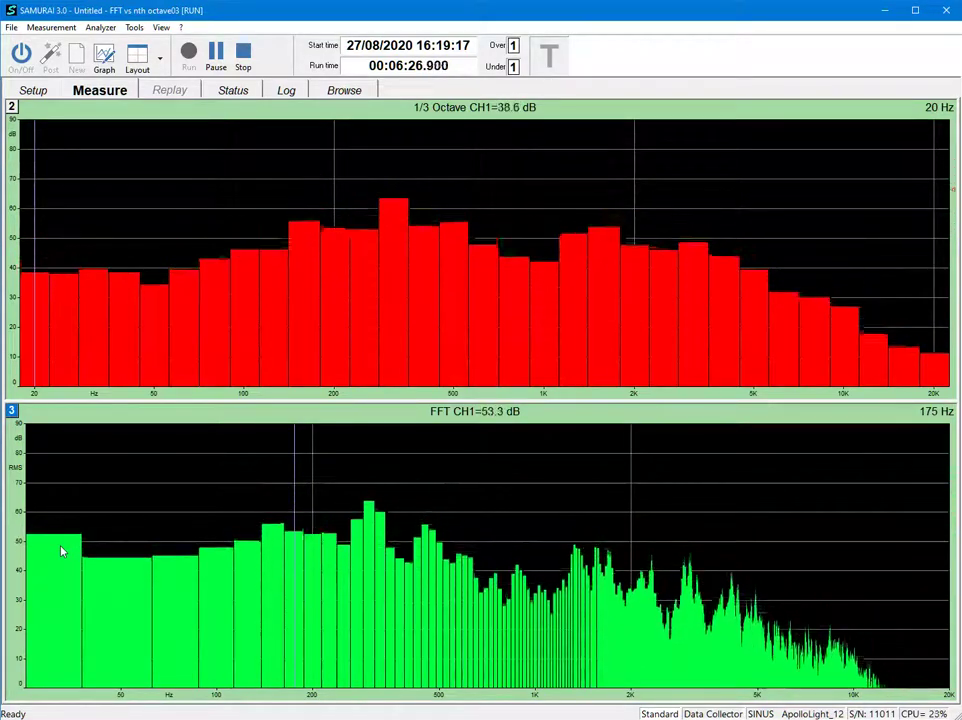
left_click(346, 535)
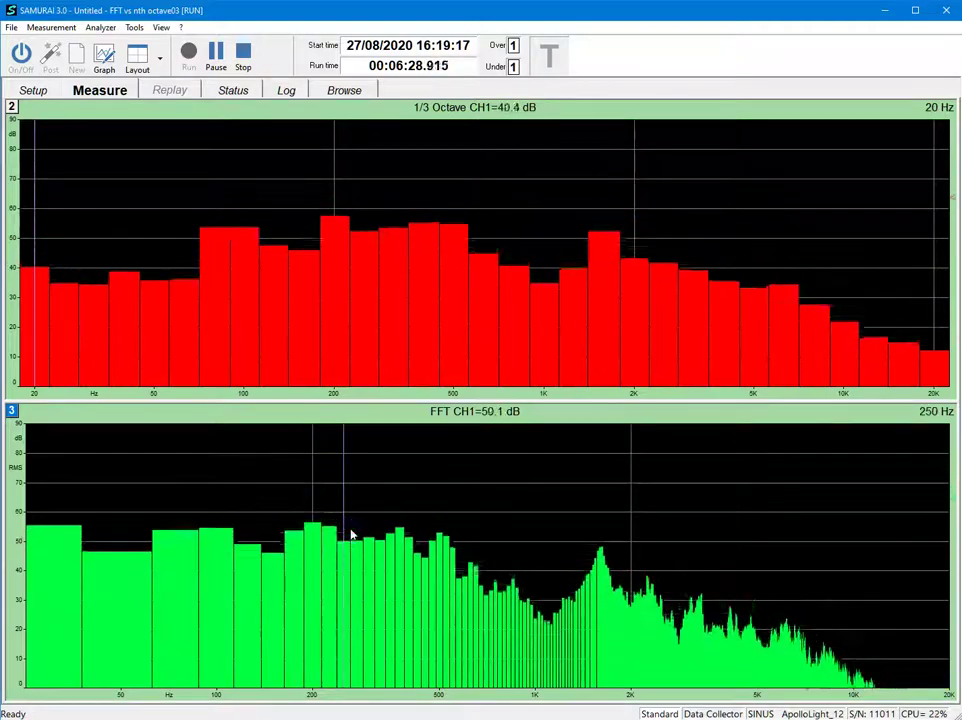
left_click(399, 215)
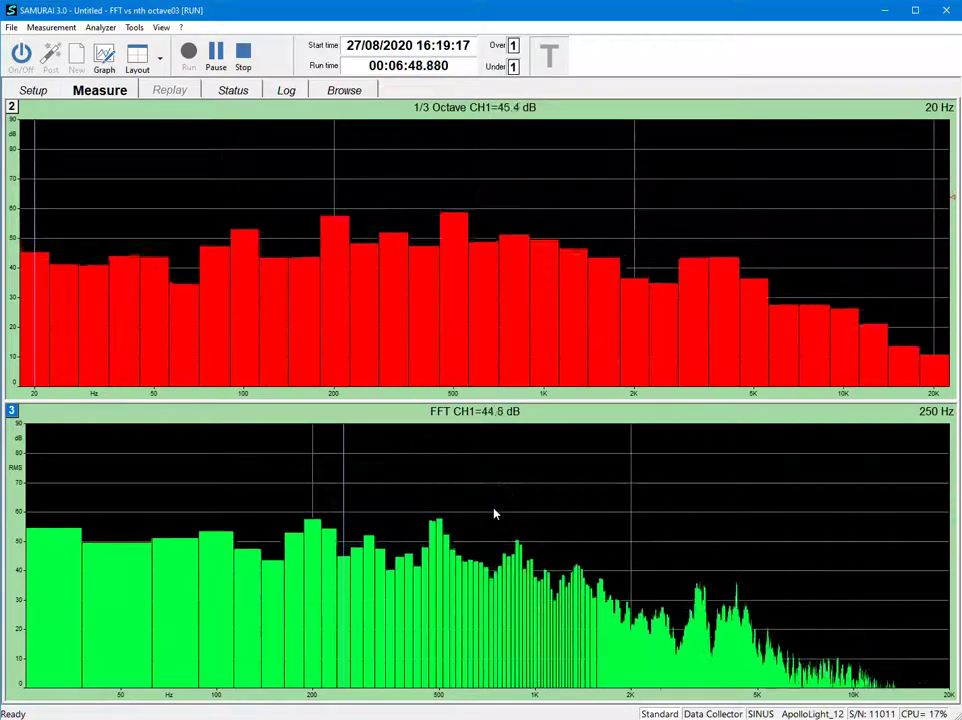
Step: Add a second trace to the FFT graph that displays the 1/3 Octave CH1 result
right_click(494, 513)
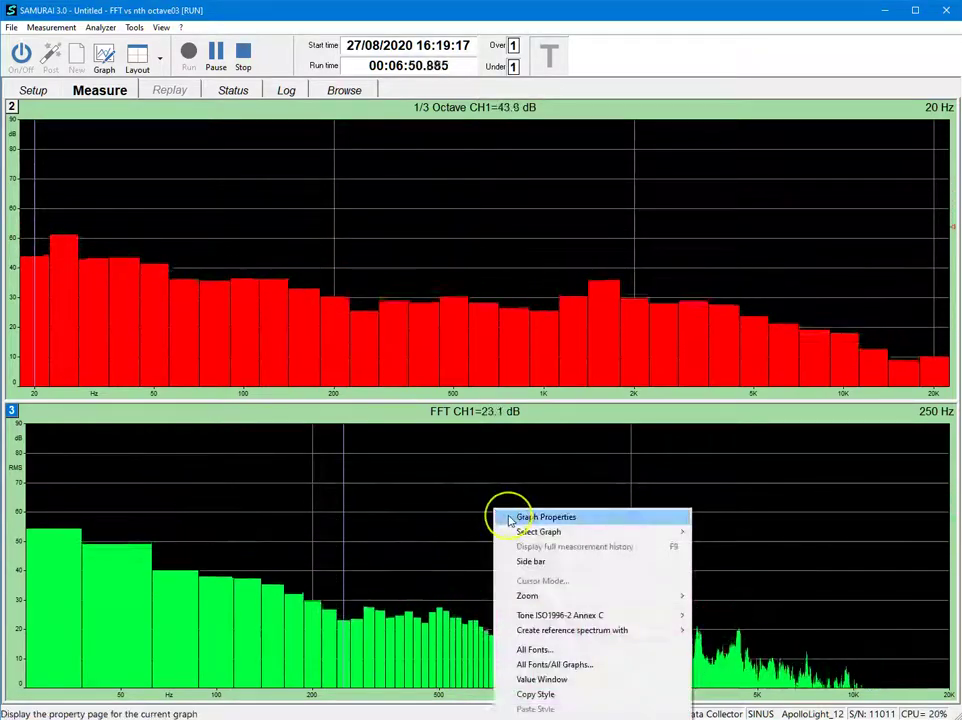
left_click(508, 516)
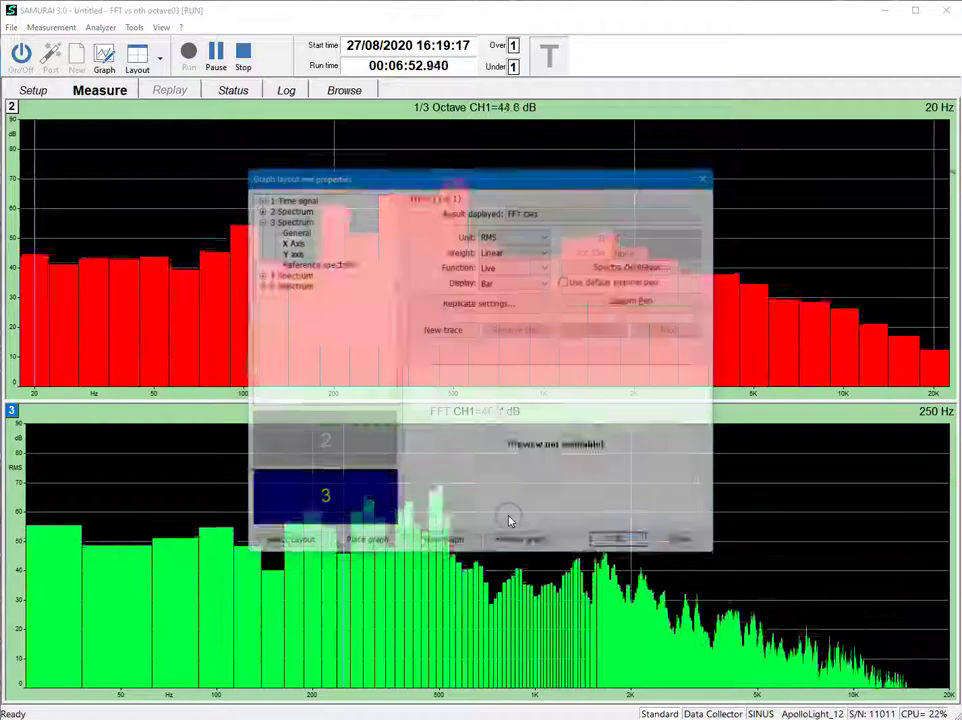
left_click(347, 264)
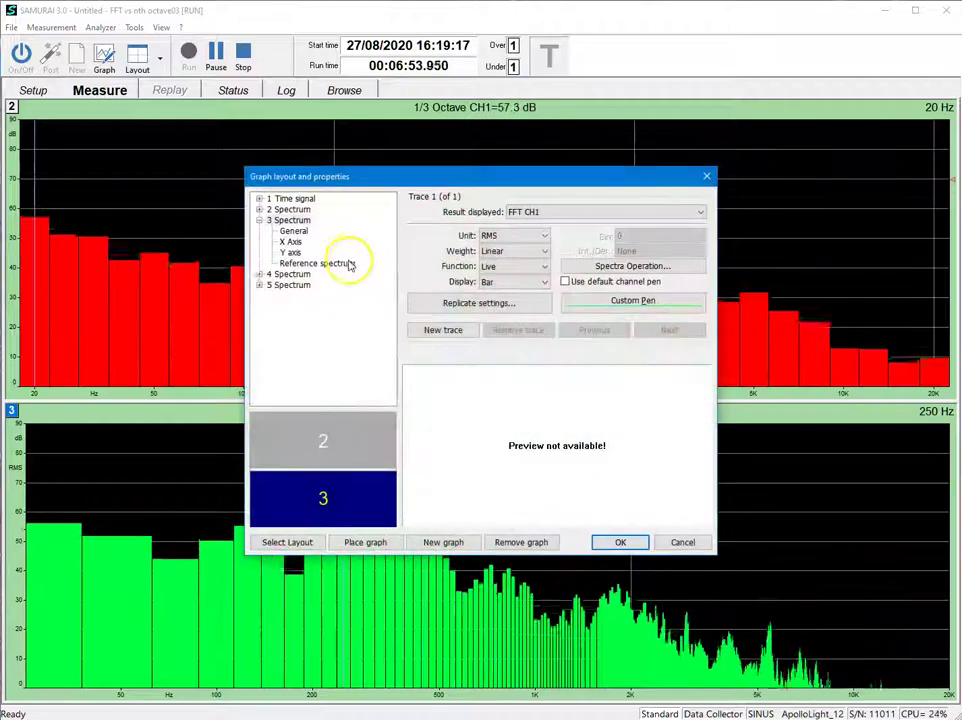
left_click(465, 338)
left_click(540, 212)
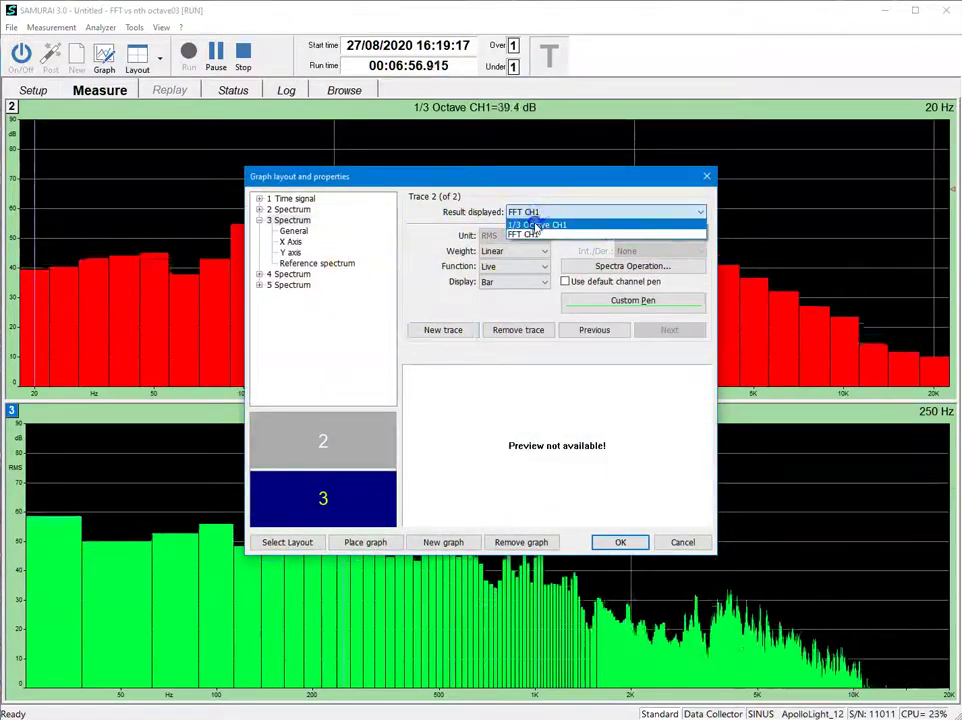
left_click(537, 225)
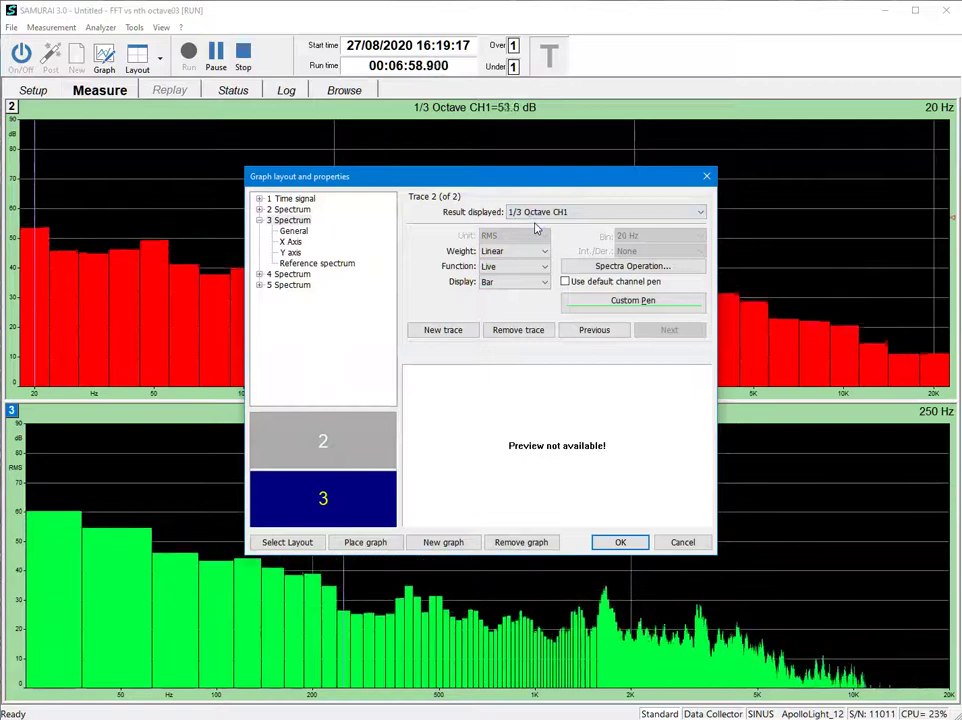
Step: Set the custom pen colour of the added 1/3 Octave trace to red
left_click(625, 303)
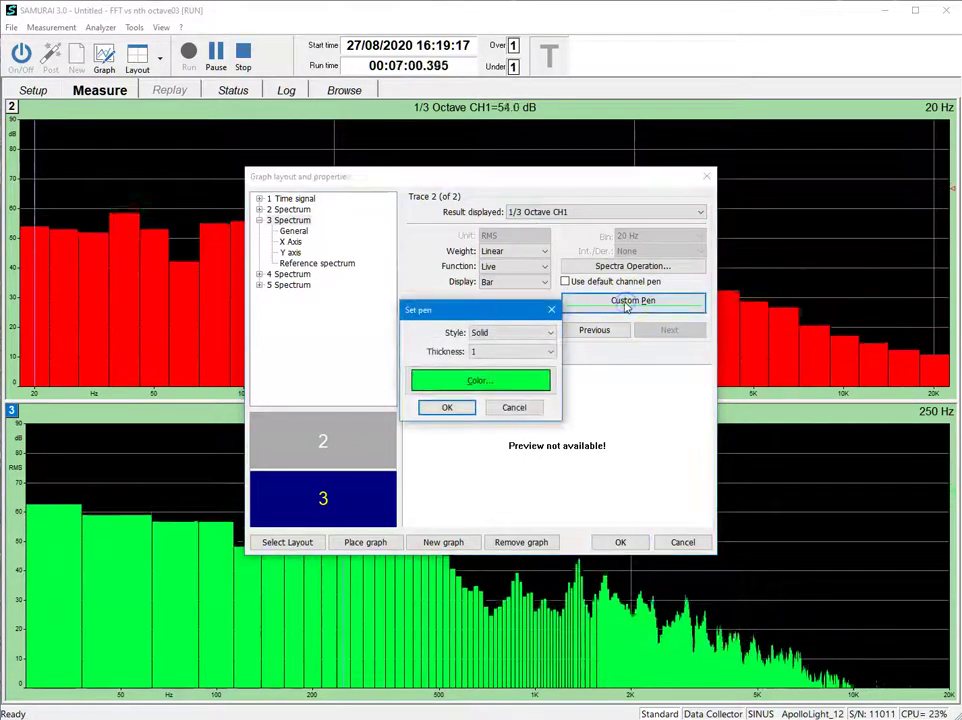
left_click(472, 382)
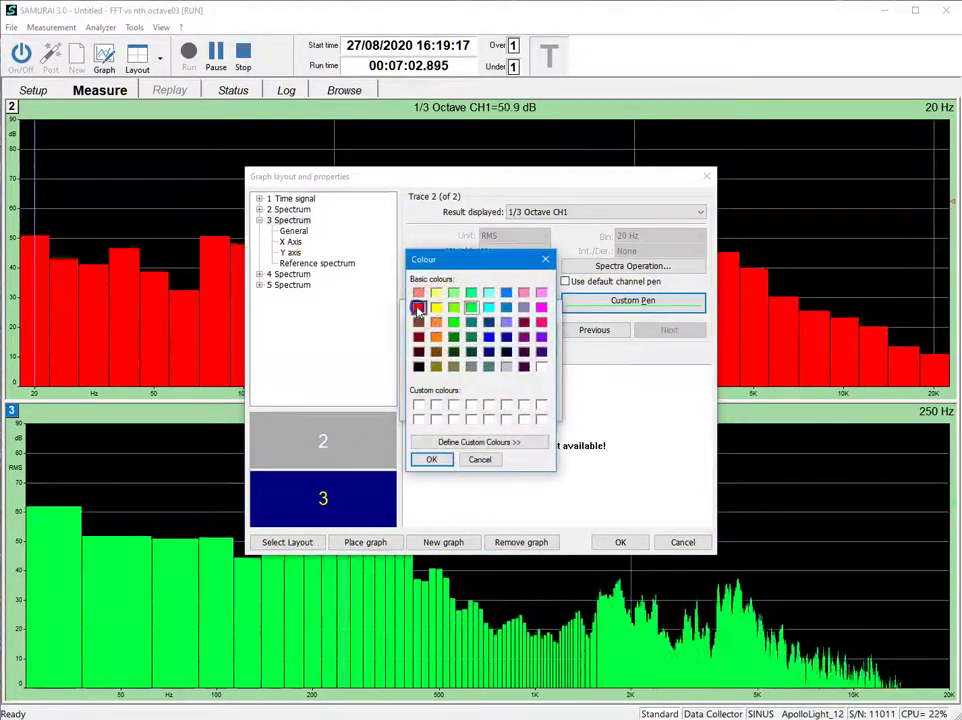
left_click(430, 460)
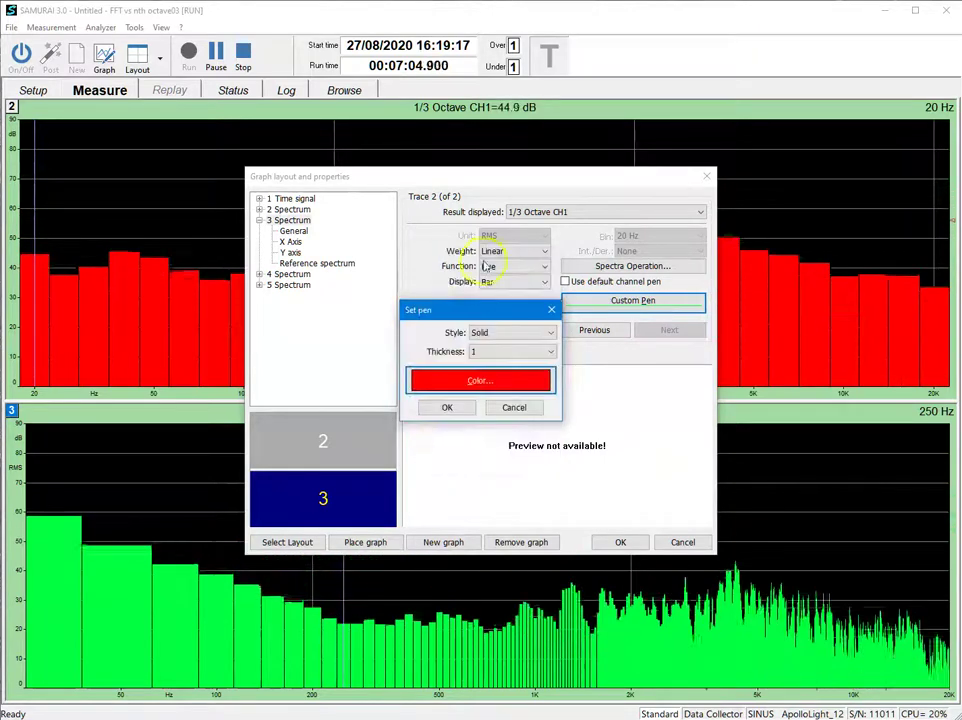
left_click(446, 407)
Step: Set the 1/3 Octave trace's display to Bar Contour, keeping the Live function, and apply the graph properties
left_click(494, 266)
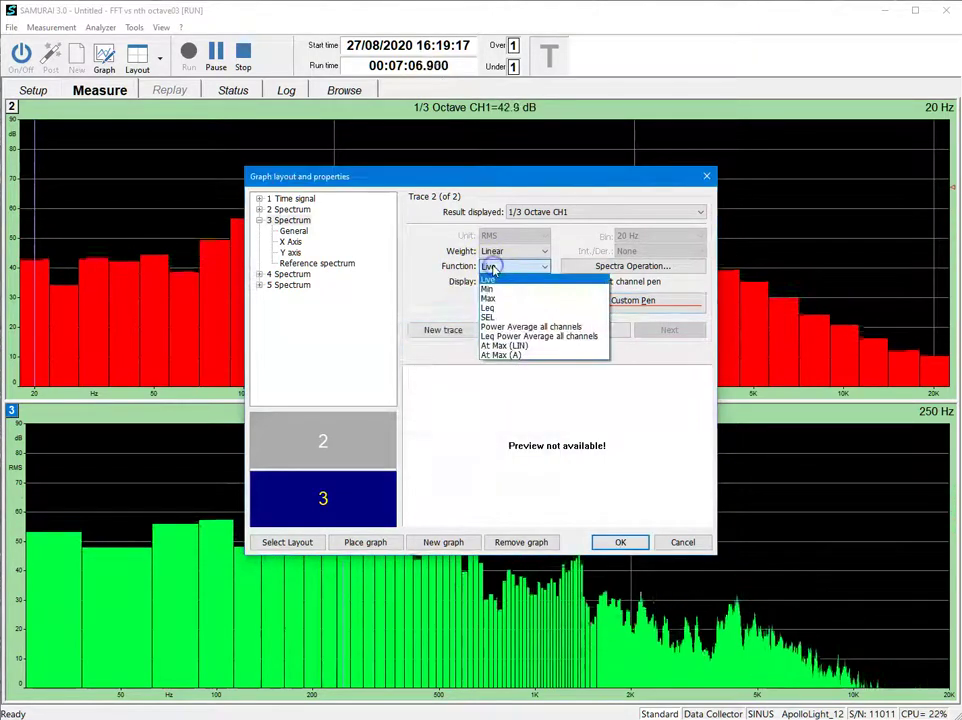
left_click(494, 269)
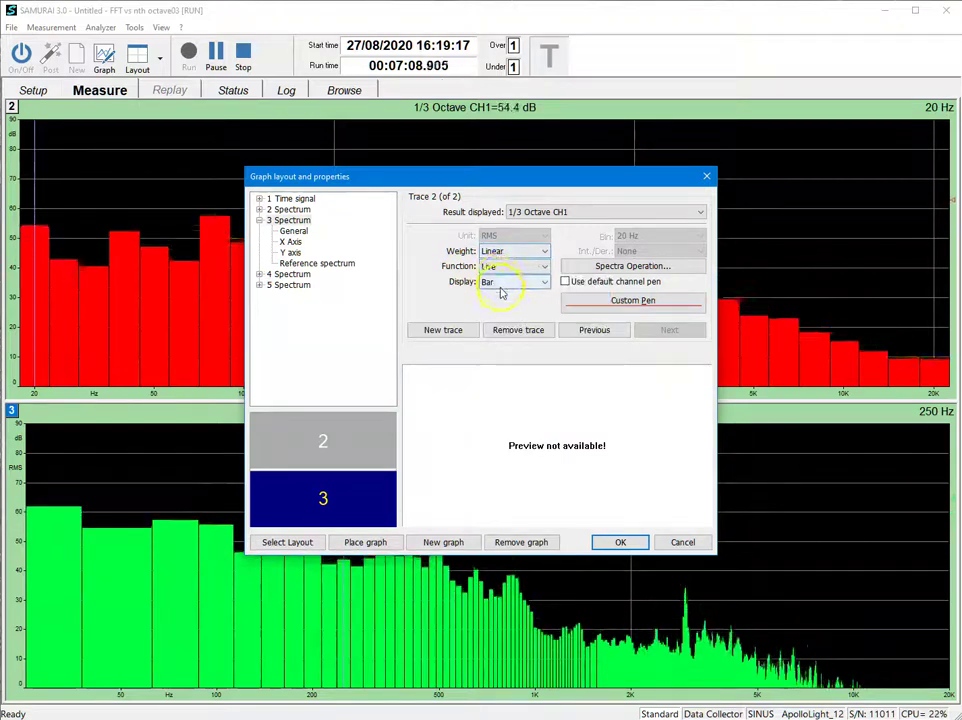
left_click(503, 283)
left_click(503, 311)
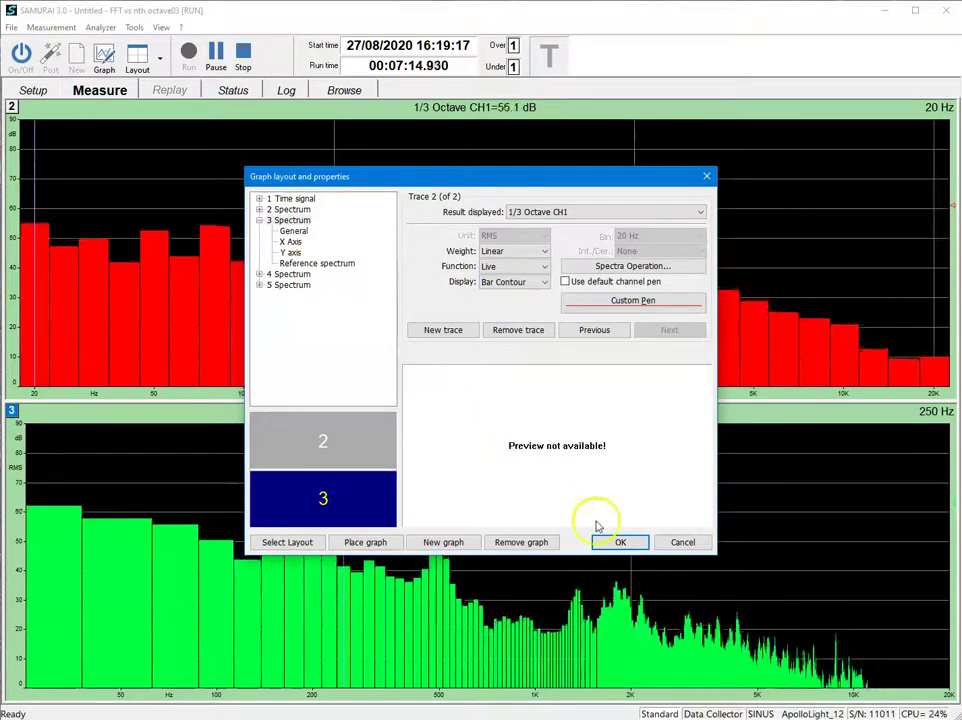
left_click(618, 543)
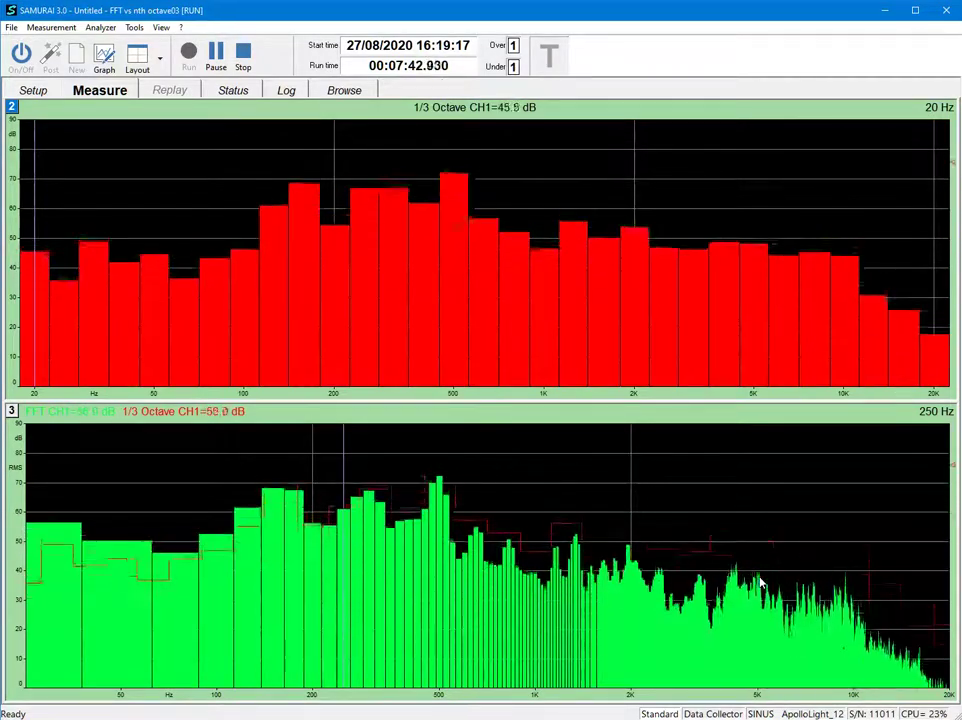
Step: Shift the overlay graph's level axis up to 30–120 dB to show the full 1 kHz peak, and return it to 20–110 dB
left_click(762, 570)
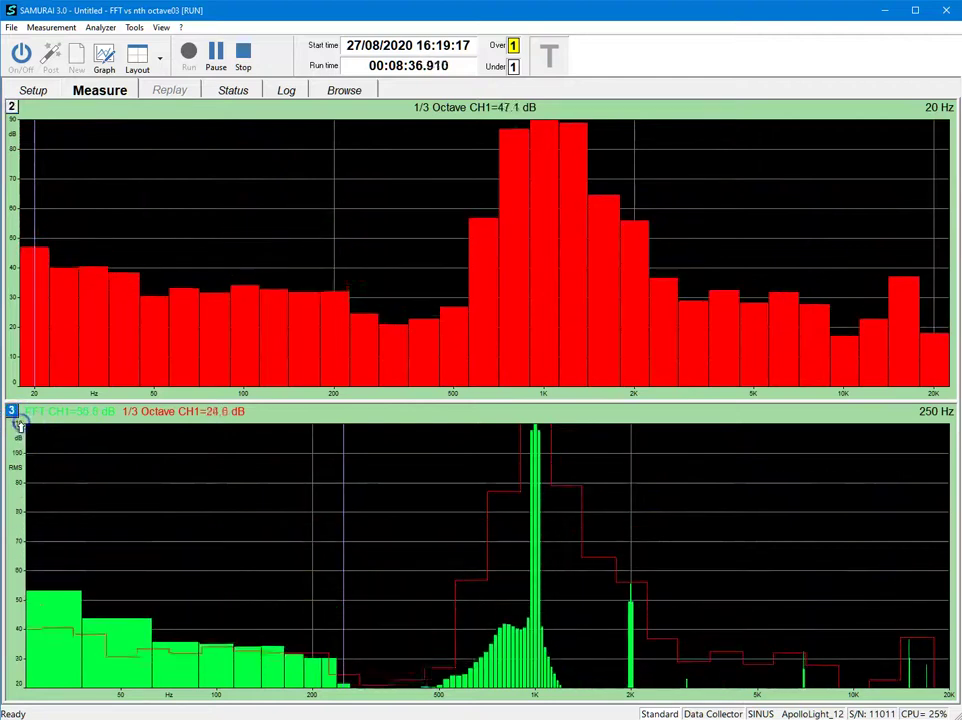
scroll(17, 424, "up", 2)
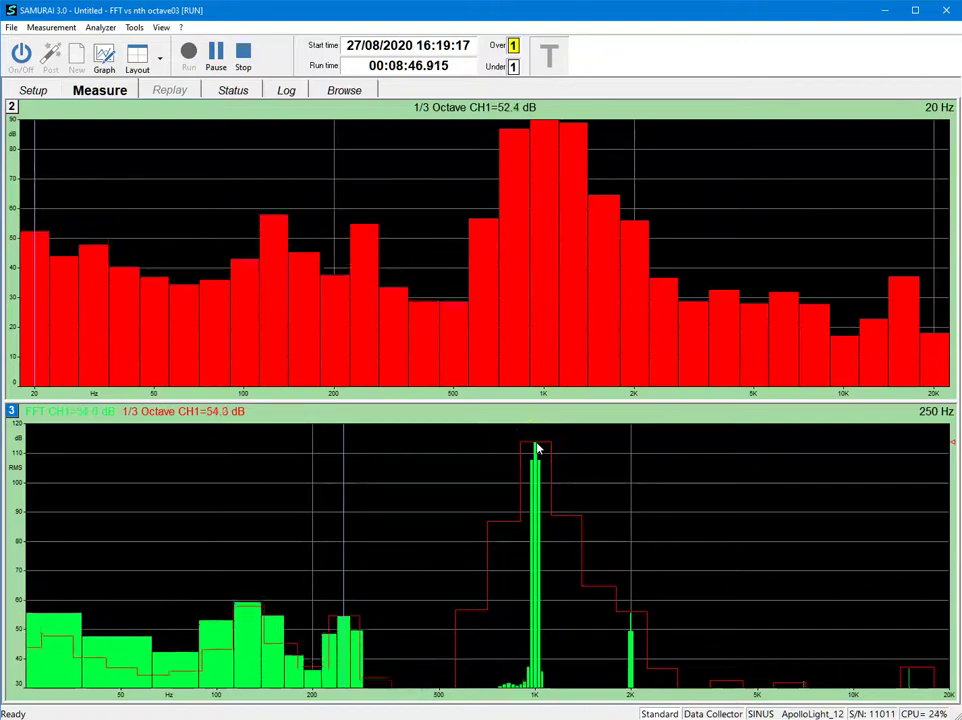
left_click(576, 448)
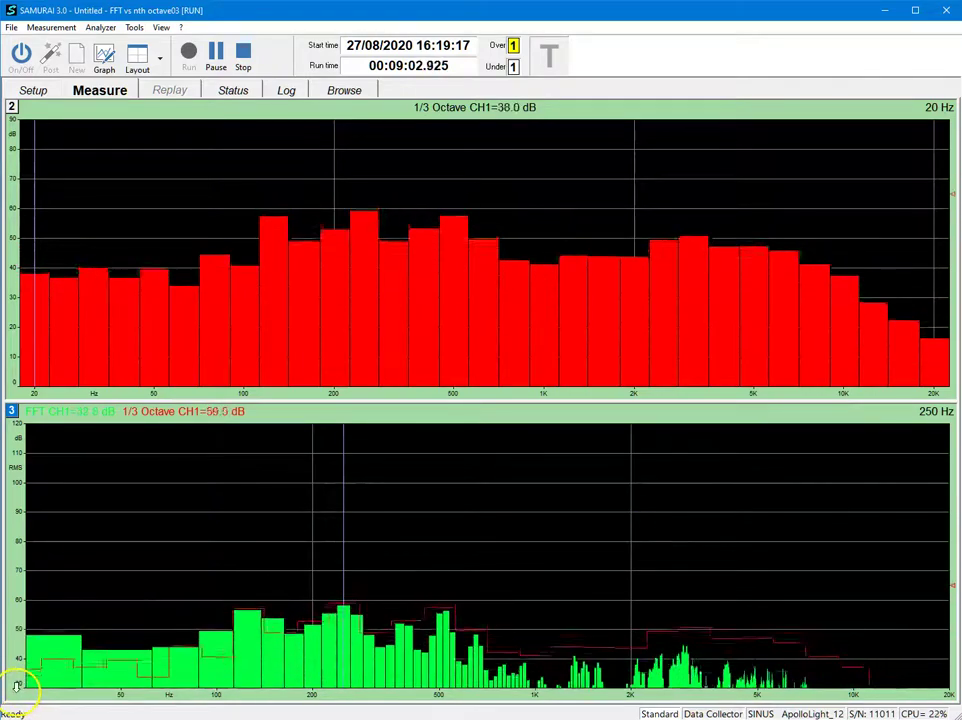
scroll(17, 686, "down", 2)
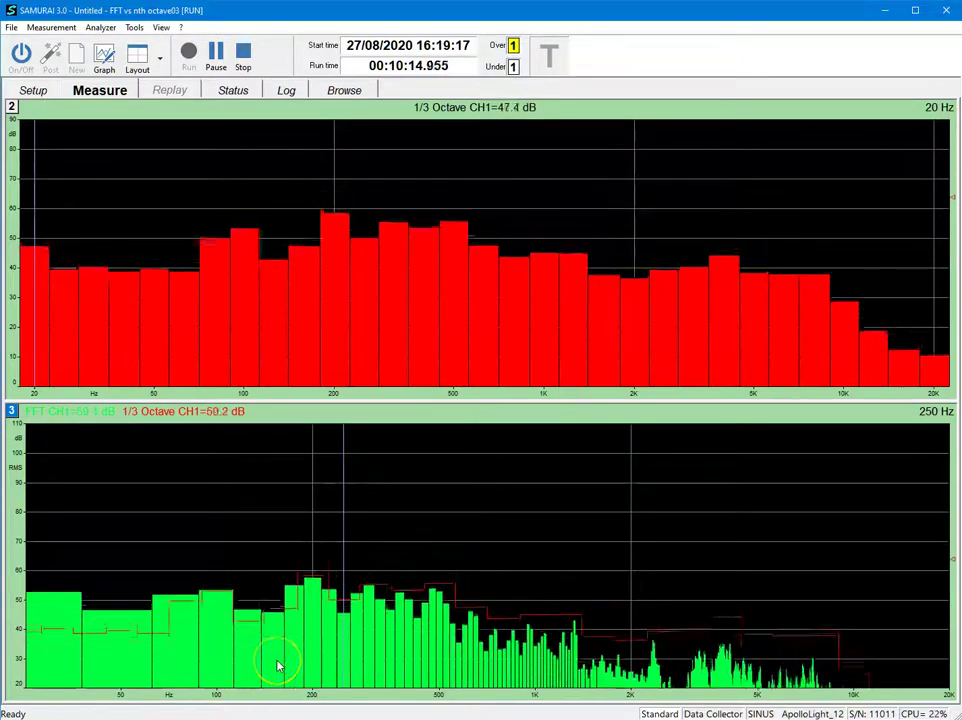
Step: Set the FFT number of lines to 6401 for all channels with the measurement stopped, and start a new measurement
left_click(243, 50)
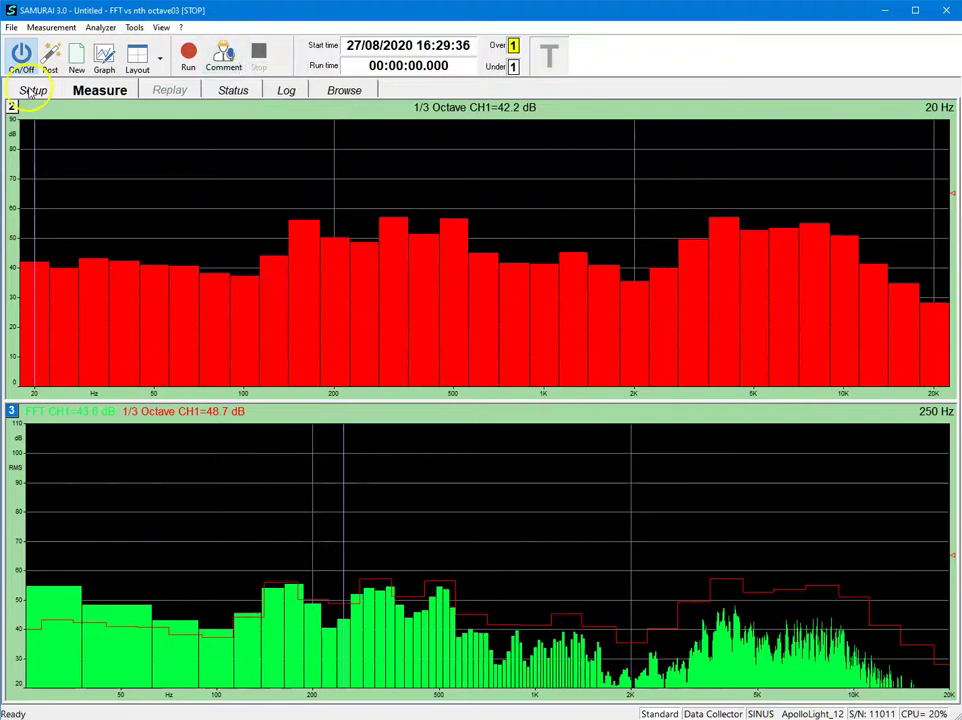
left_click(32, 91)
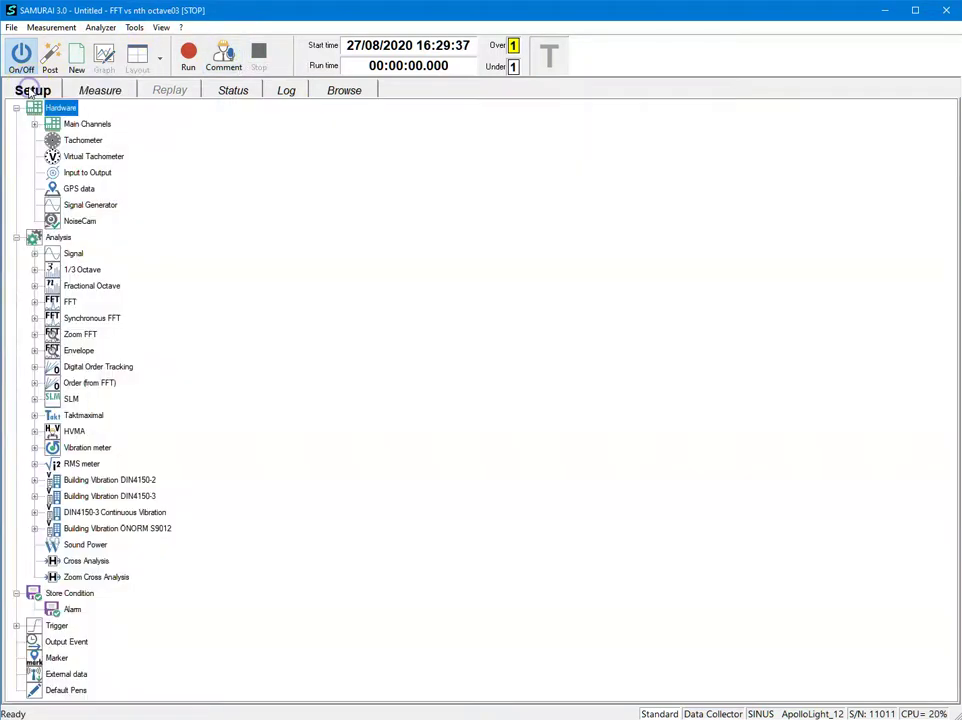
double_click(70, 302)
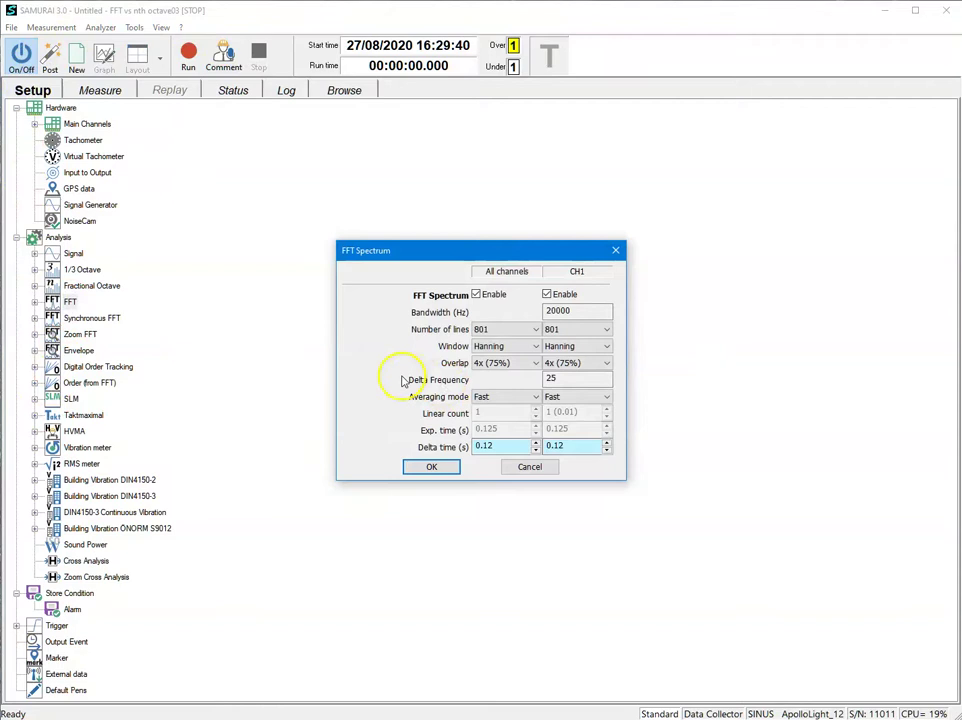
left_click(503, 330)
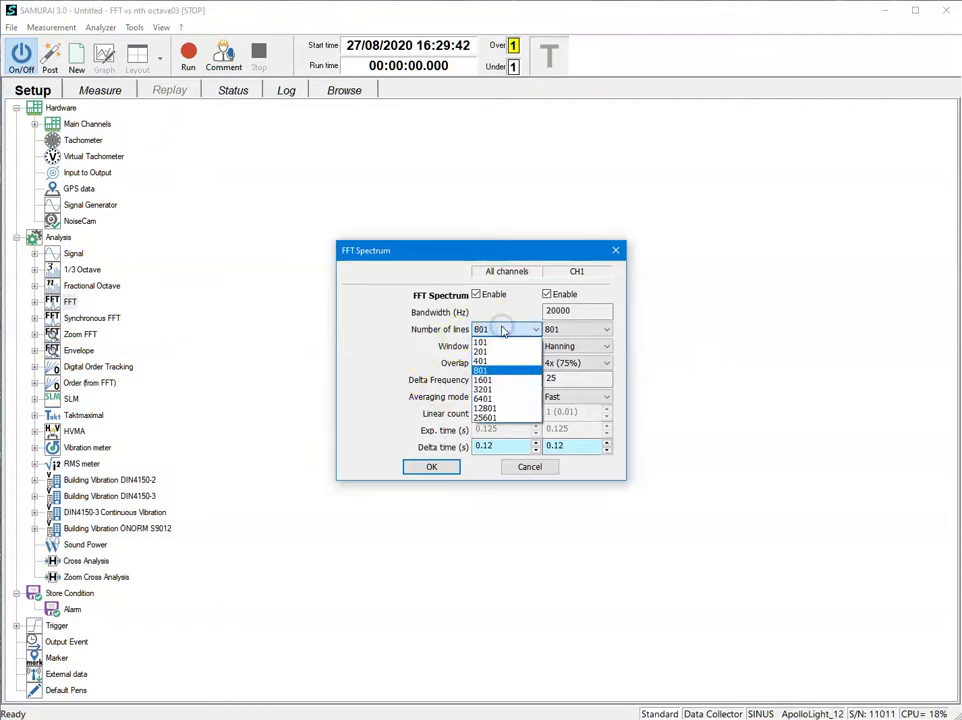
left_click(493, 399)
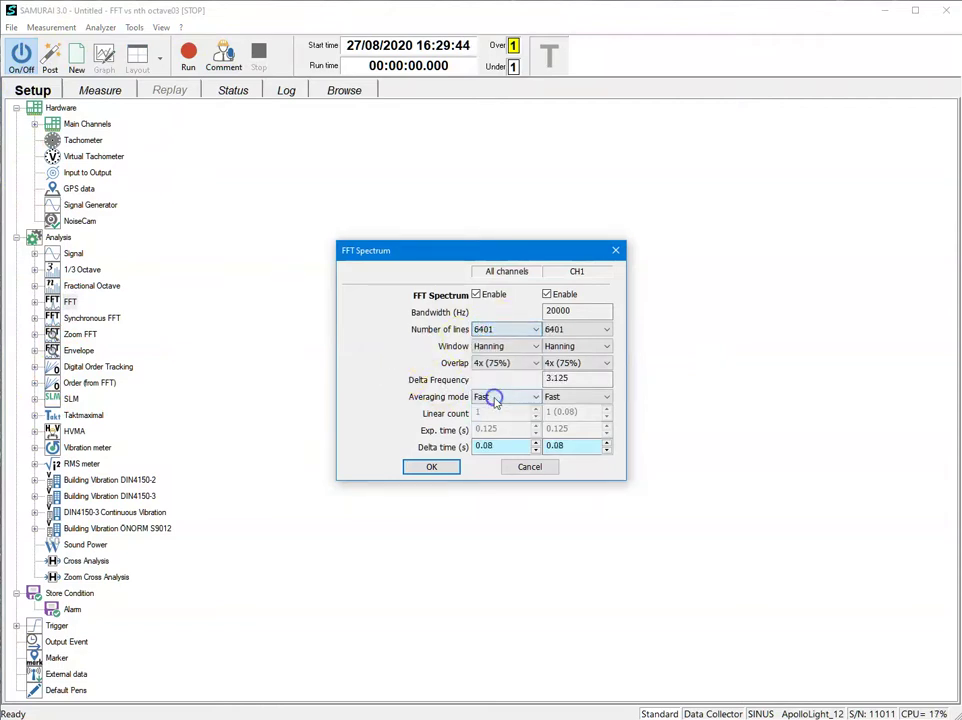
left_click(432, 469)
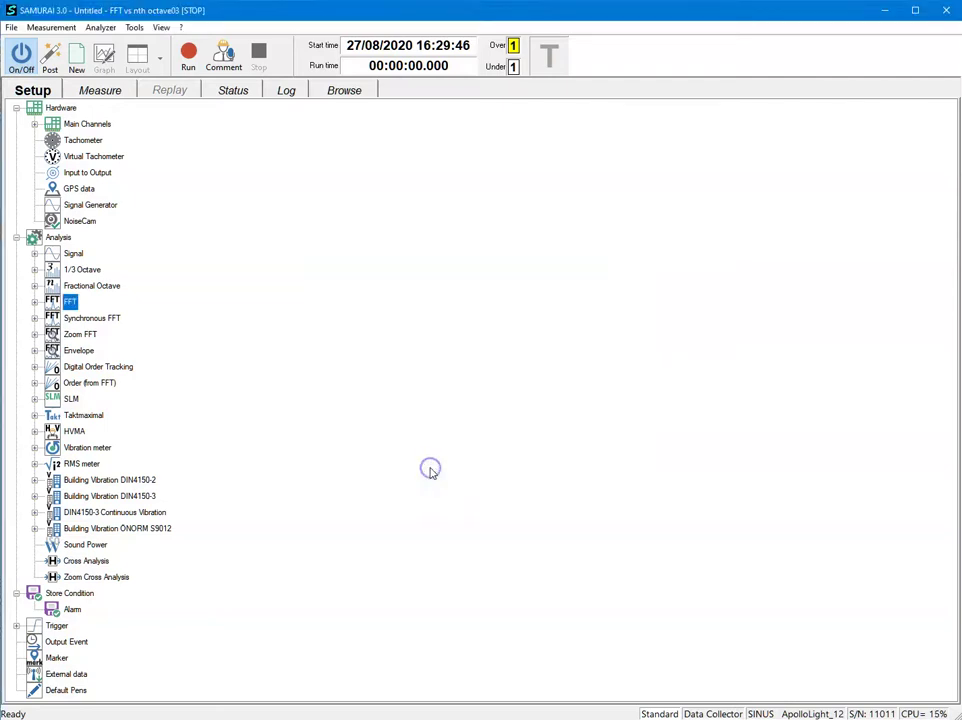
left_click(101, 91)
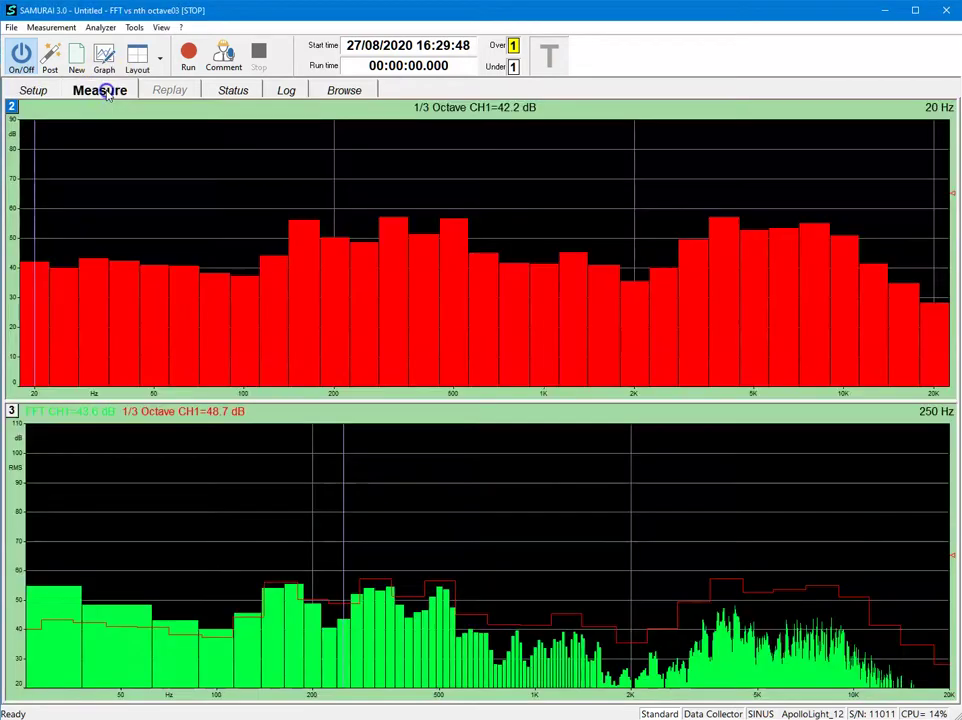
left_click(188, 58)
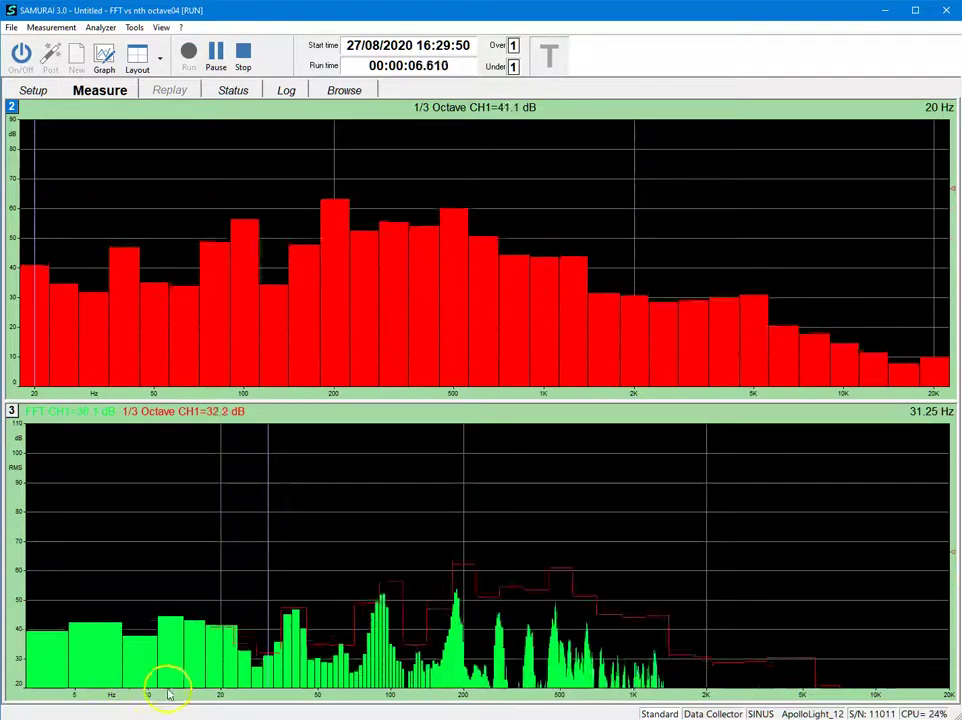
Step: Place the FFT cursor at 18.75, 37.5 and 43.75 Hz to examine the finer line spacing against the 1/3 octave contour
left_click(50, 680)
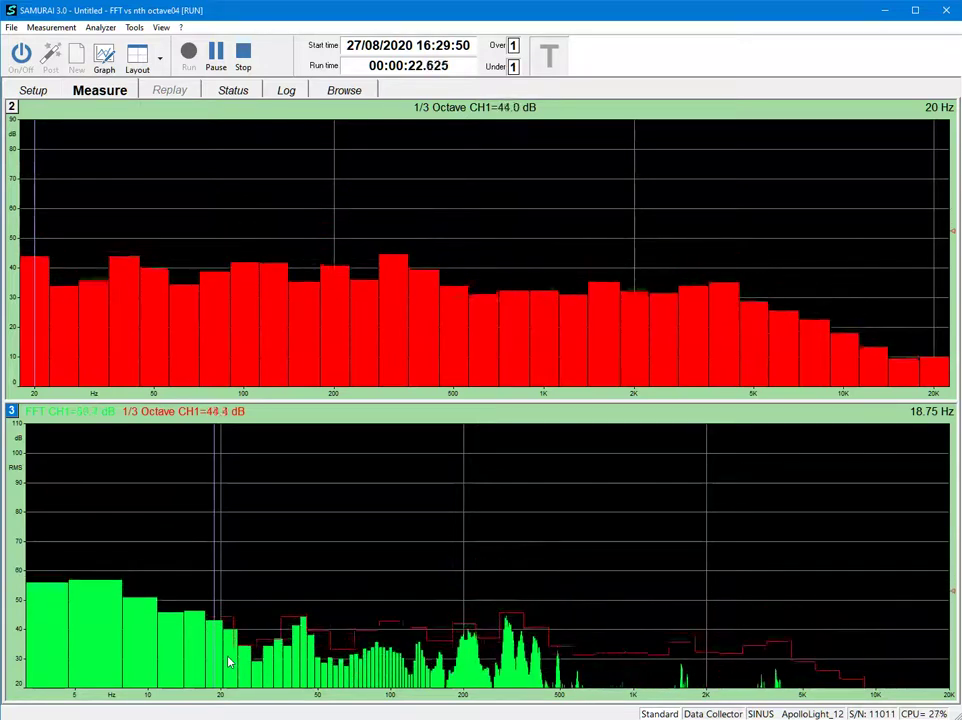
left_click(294, 660)
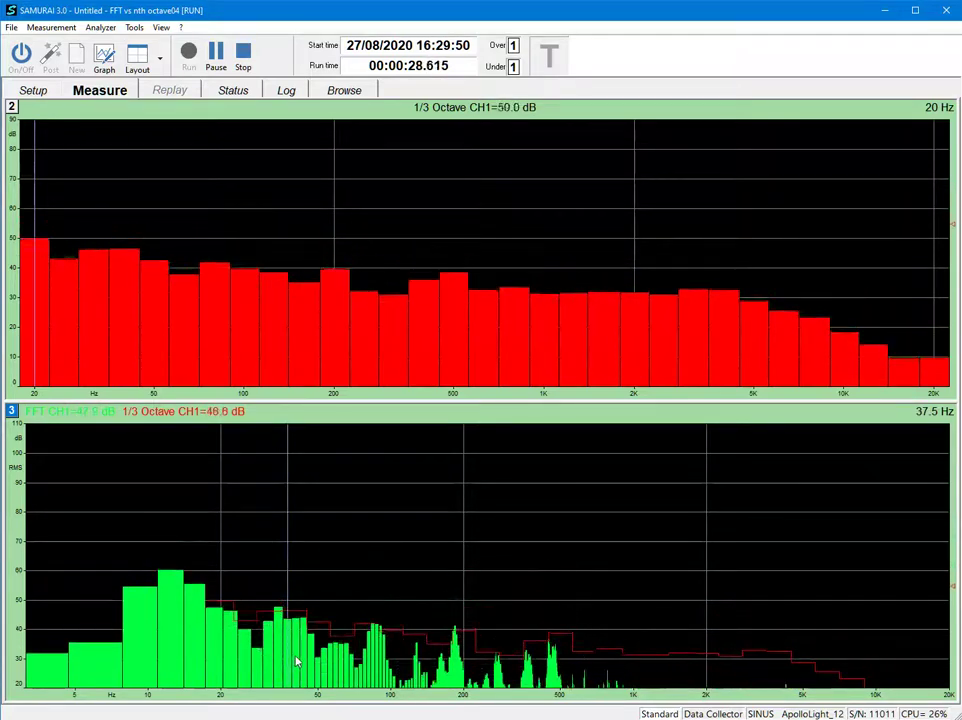
left_click(295, 660)
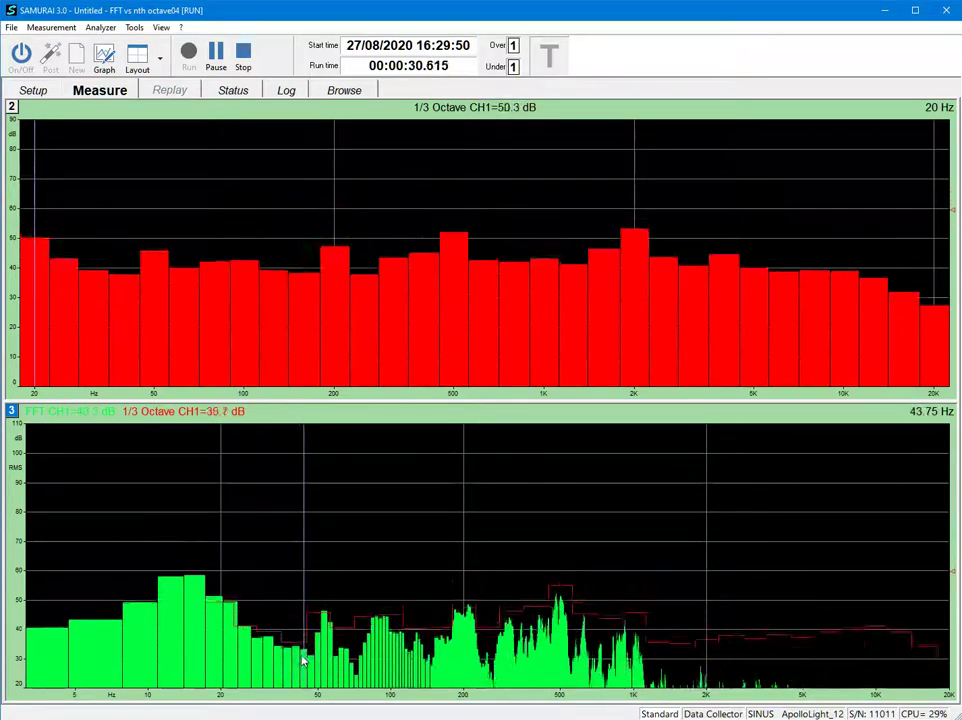
left_click(295, 660)
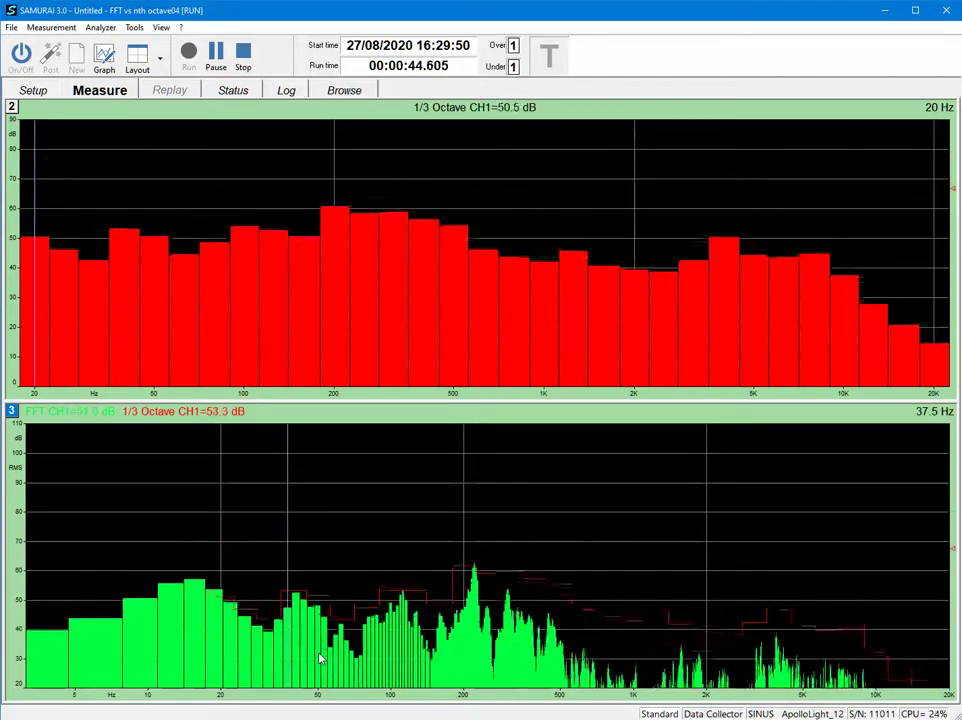
left_click(340, 656)
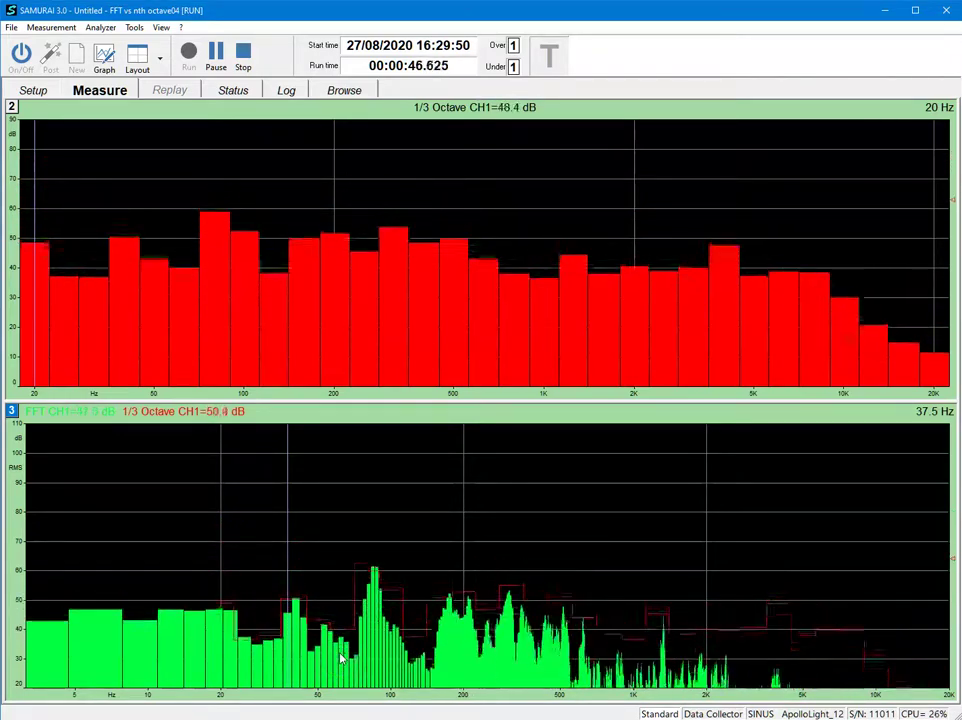
left_click(262, 482)
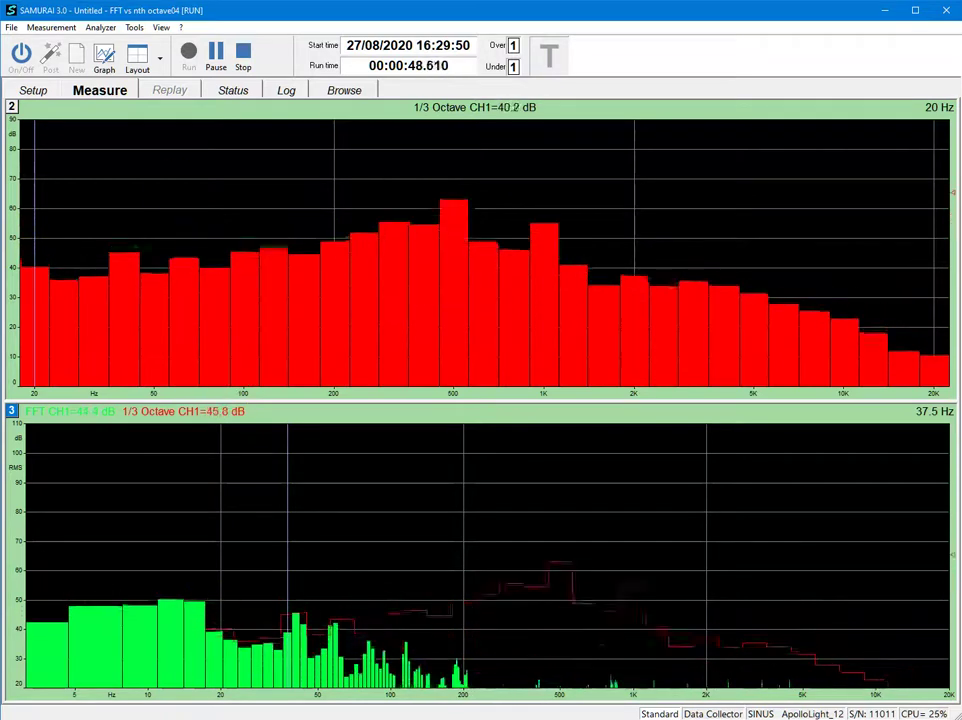
Step: Stop the running measurement and set the FFT number of lines to 25601 for all channels
left_click(243, 57)
left_click(188, 56)
left_click(34, 89)
double_click(70, 302)
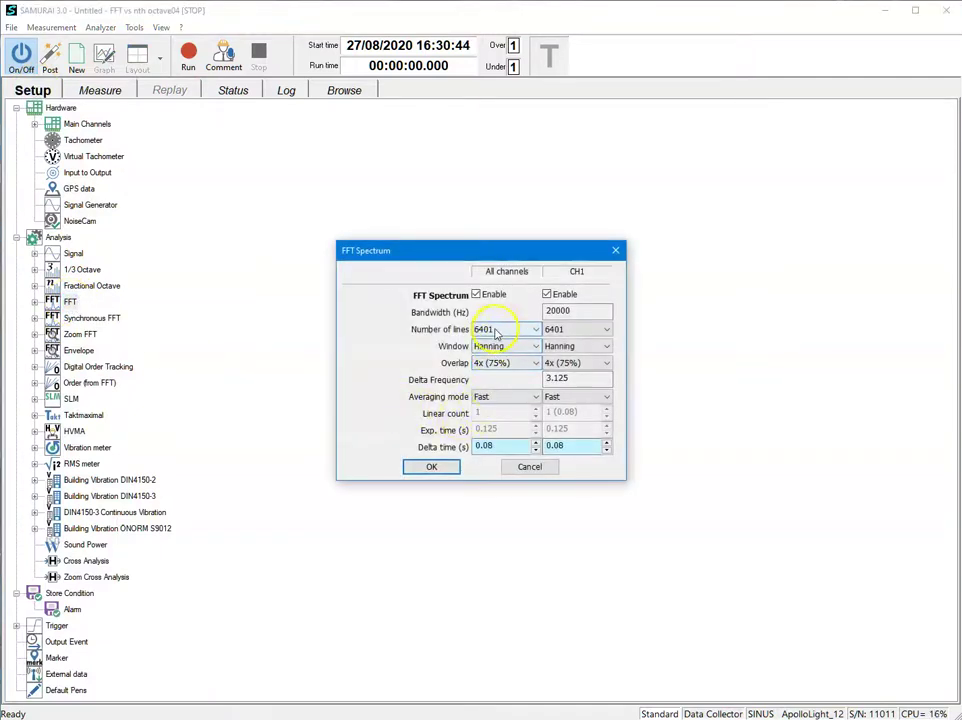
left_click(494, 333)
left_click(497, 418)
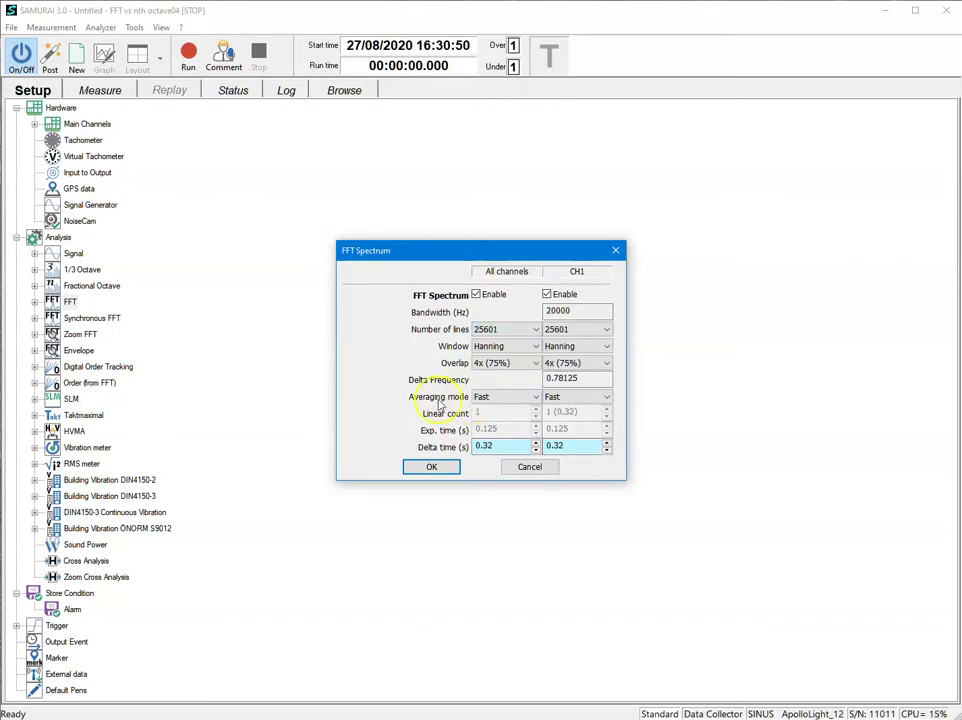
Step: Try to apply the 25601-line FFT settings with the averaging mode left at Fast
left_click(429, 469)
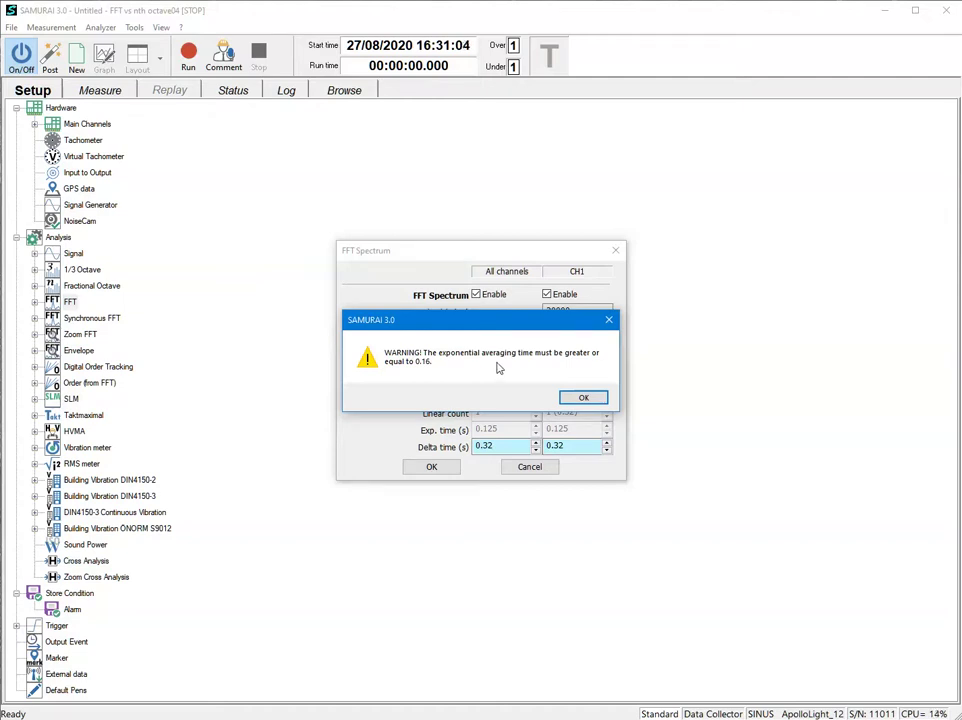
left_click(584, 399)
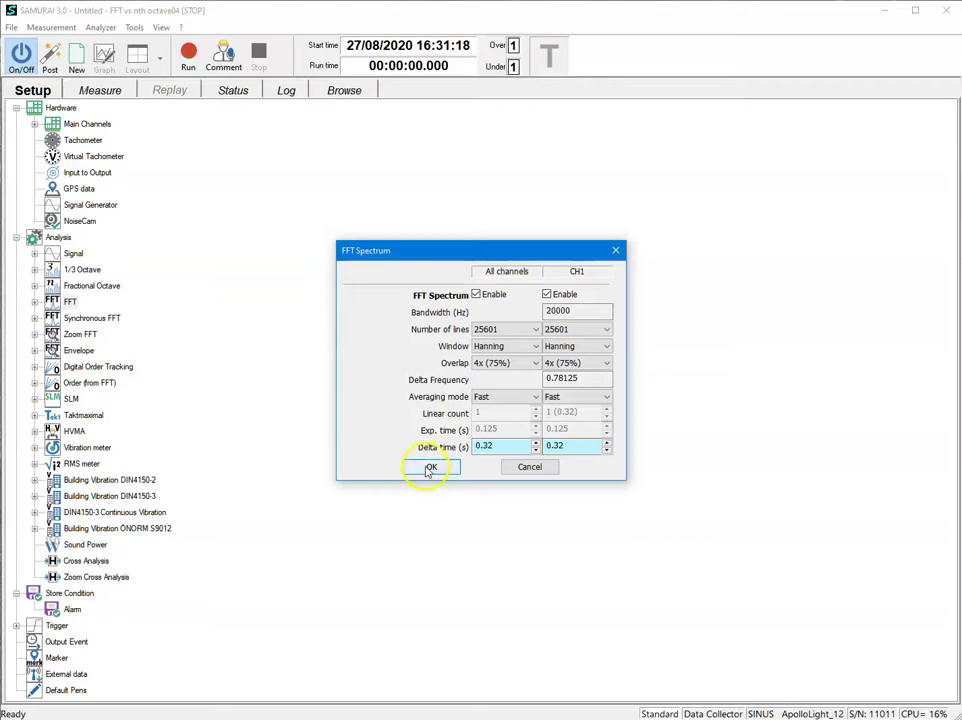
left_click(428, 468)
left_click(585, 402)
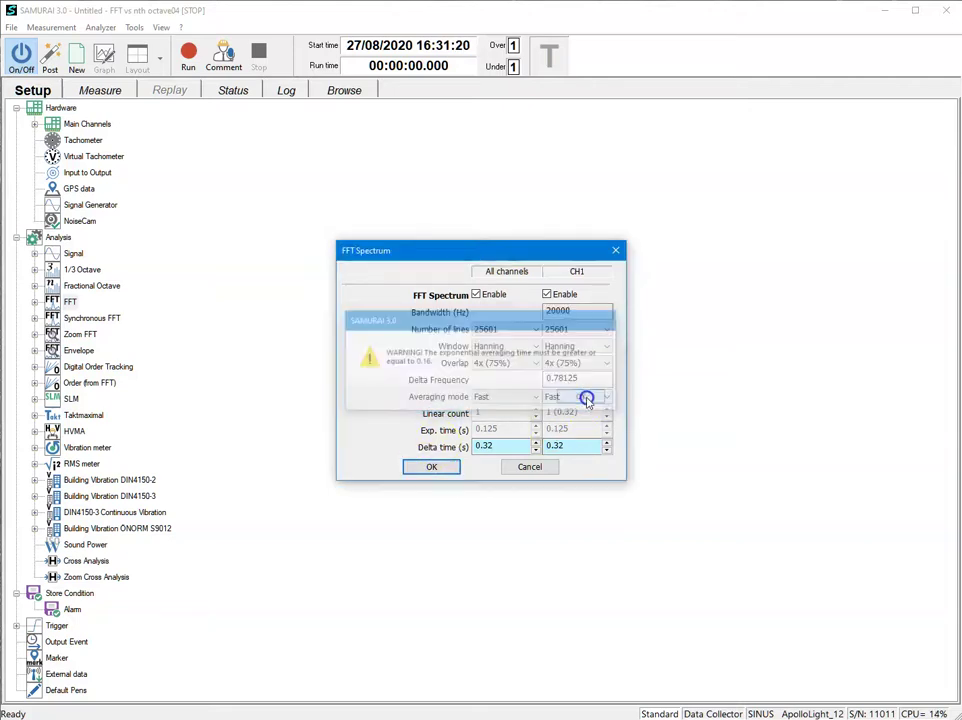
Step: Set the FFT averaging mode to Slow for all channels, apply the settings, and start a new measurement
left_click(491, 399)
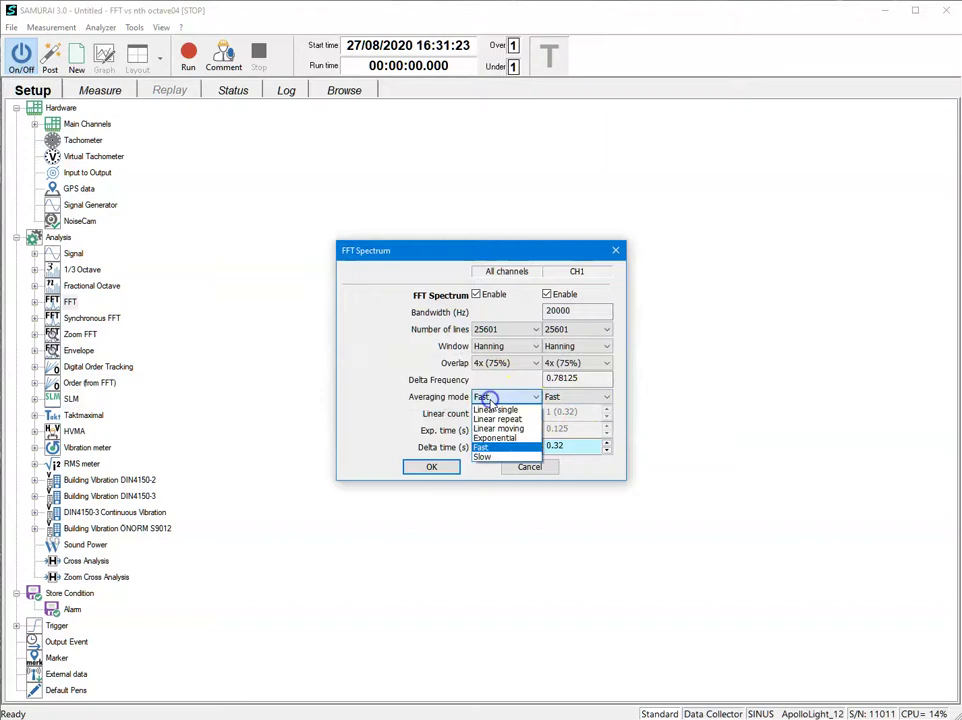
left_click(484, 457)
left_click(437, 466)
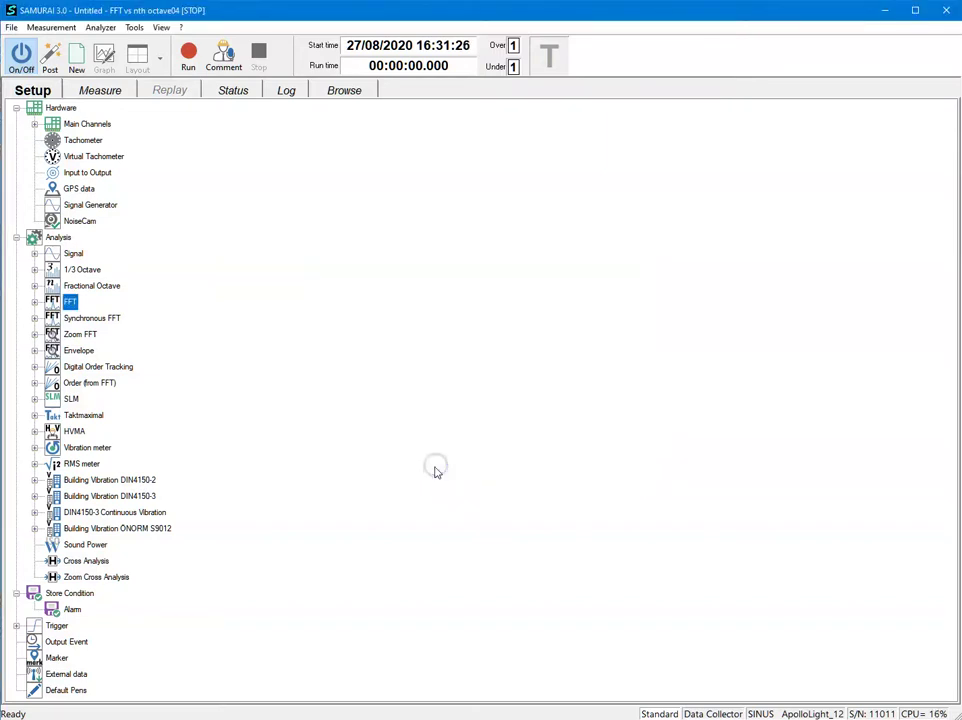
left_click(99, 92)
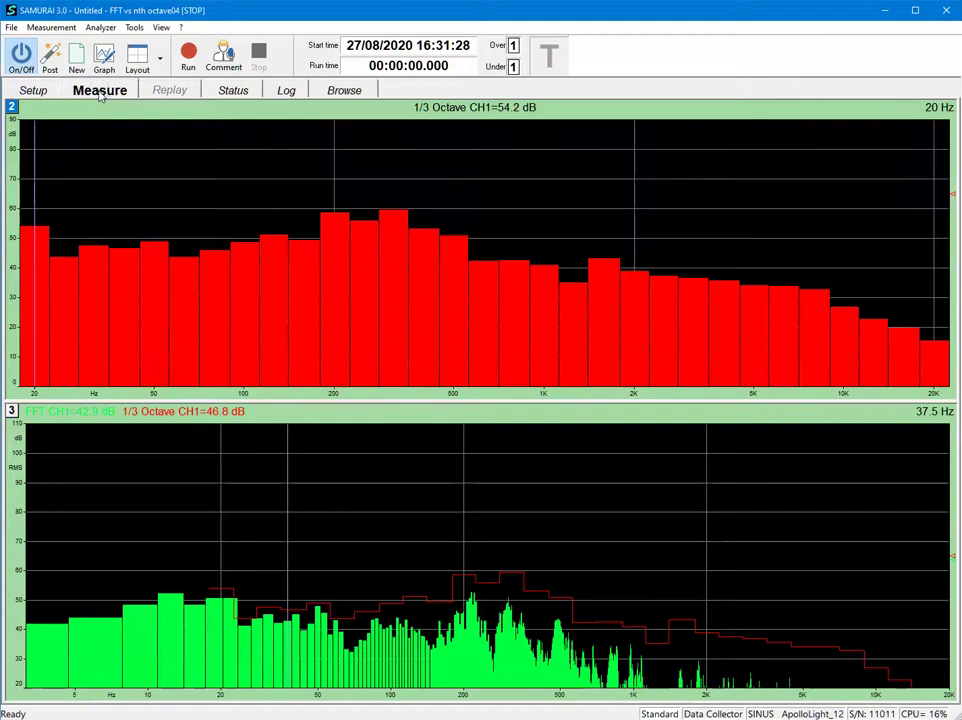
left_click(188, 58)
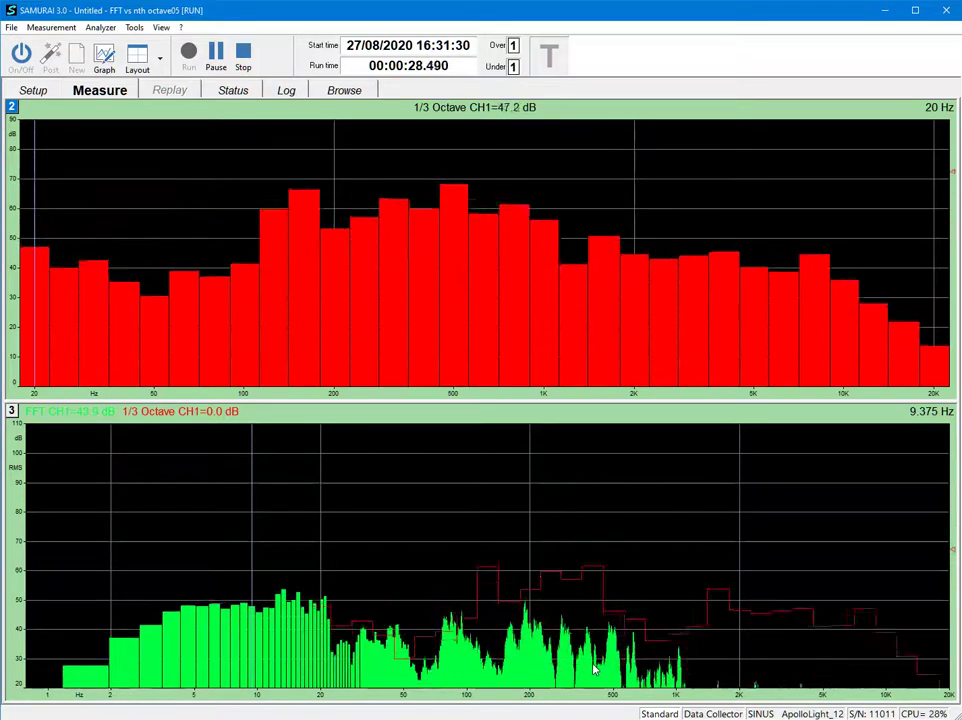
Step: Enlarge the FFT and 1/3 octave overlay graph to examine the line spacing, and restore the two-graph layout
double_click(565, 660)
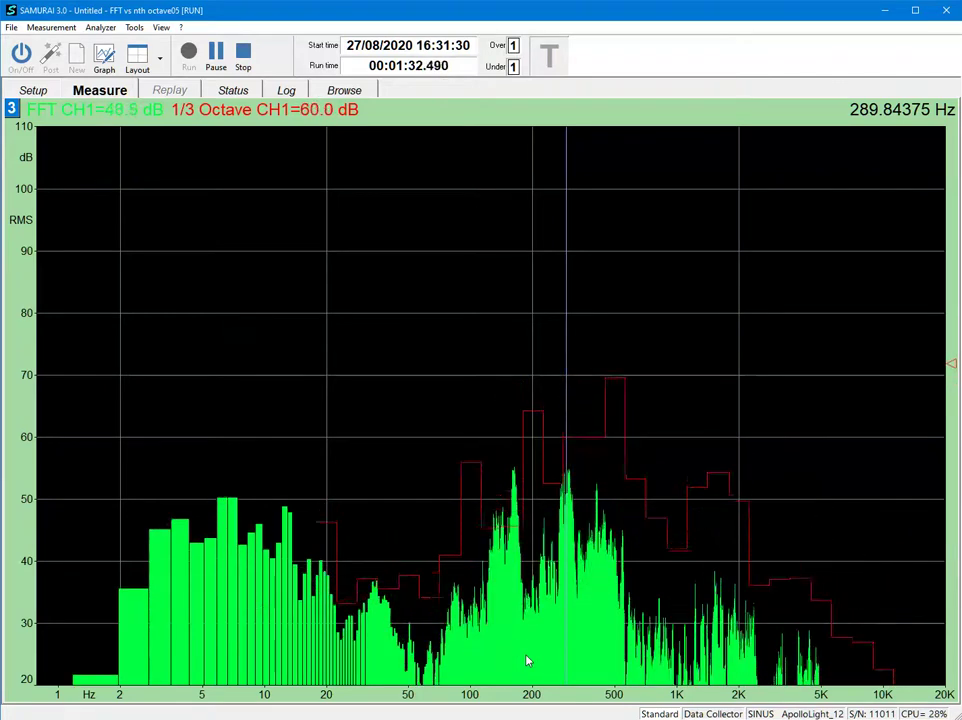
double_click(425, 389)
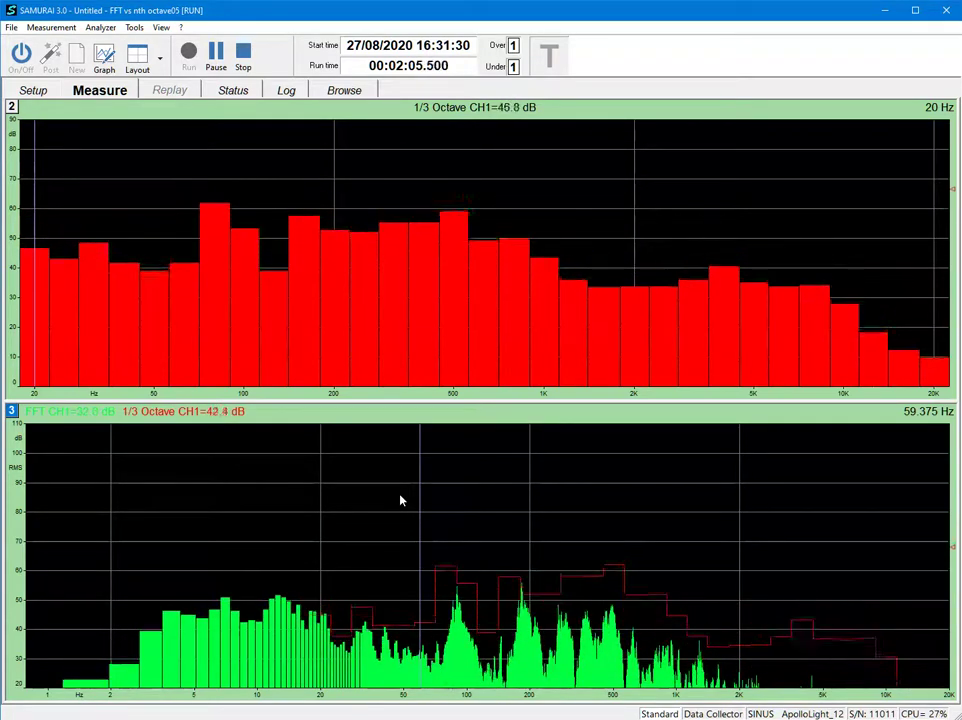
Step: Enlarge the standalone 1/3 octave graph with its cursor at 250 Hz to examine the live frequency bands
double_click(378, 344)
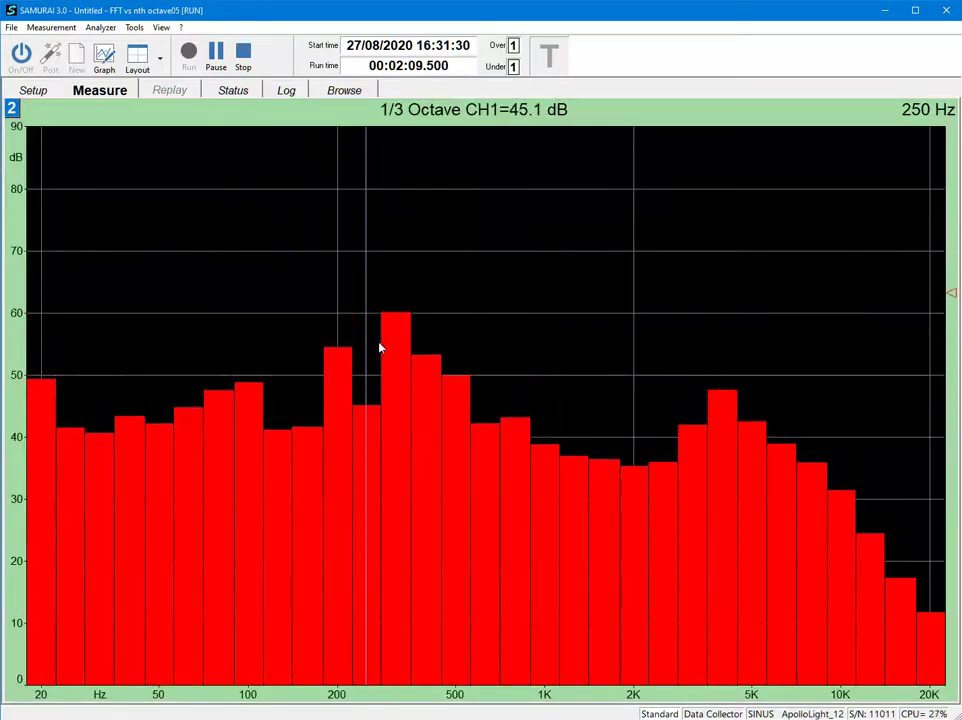
left_click(396, 336)
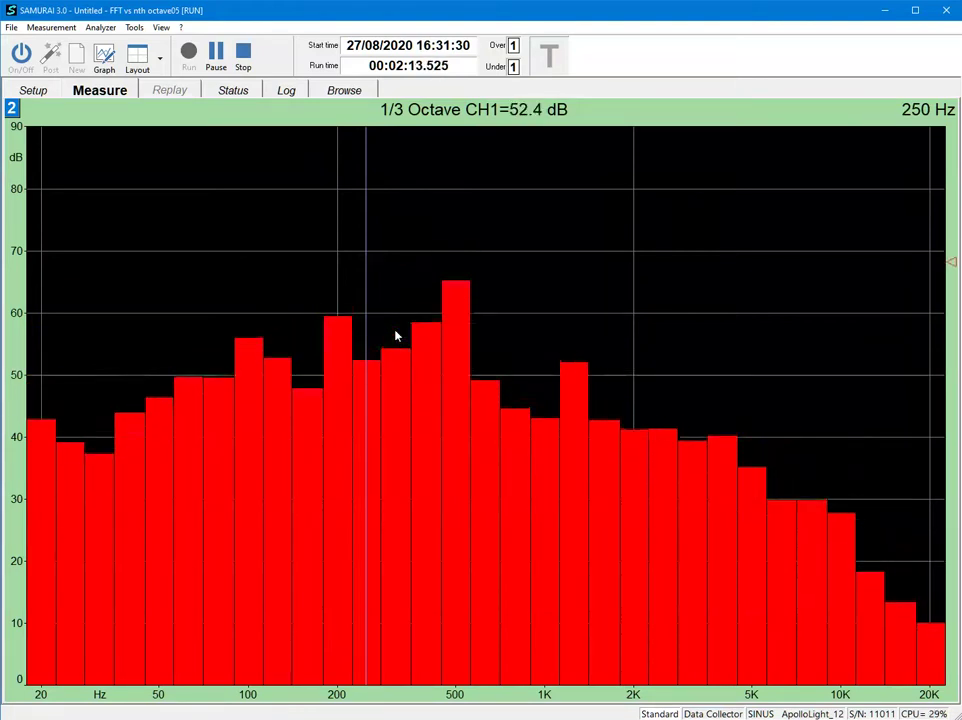
left_click(414, 296)
left_click(477, 420)
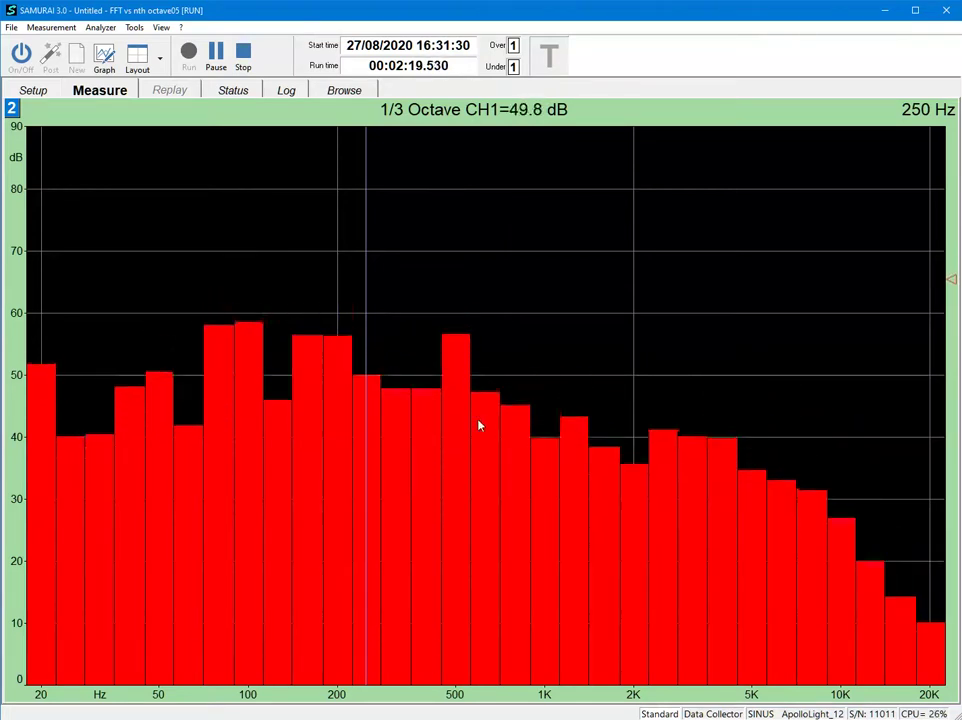
left_click(466, 403)
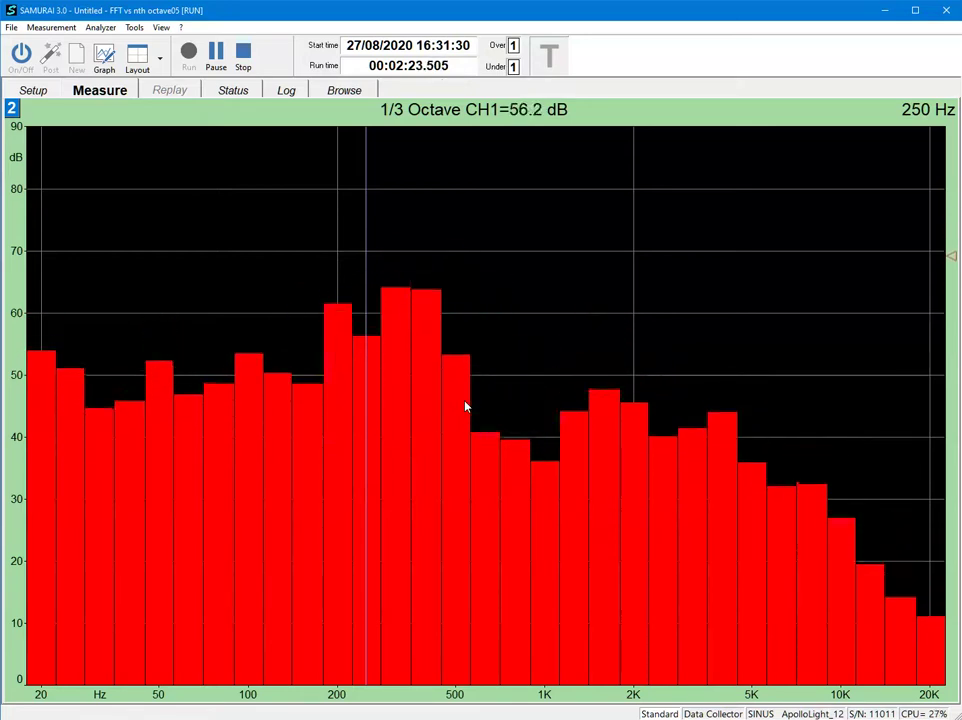
left_click(449, 414)
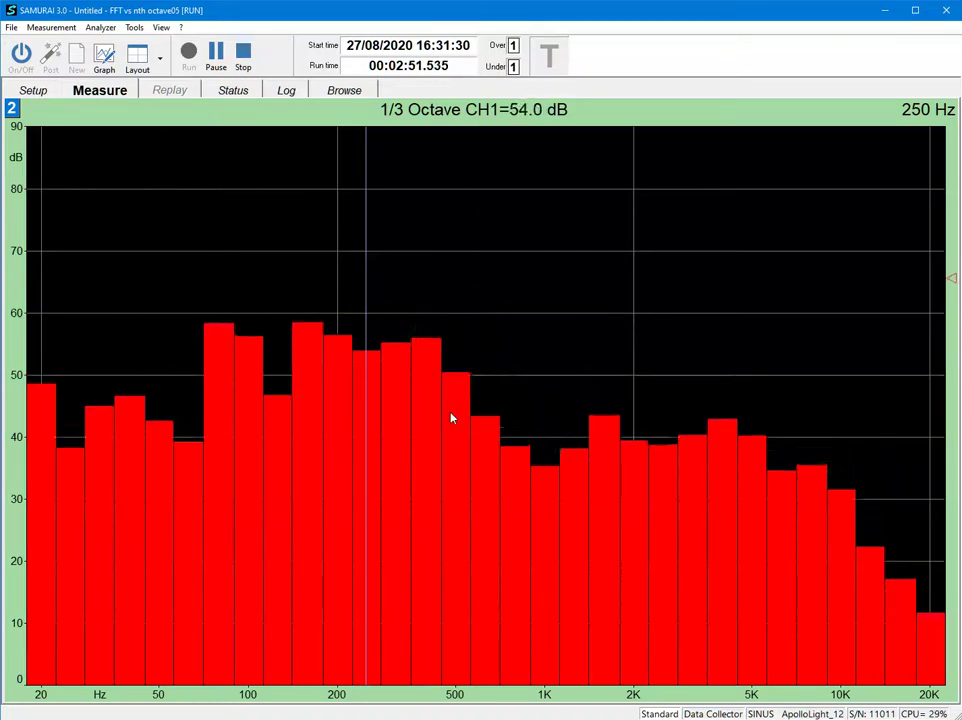
left_click(442, 425)
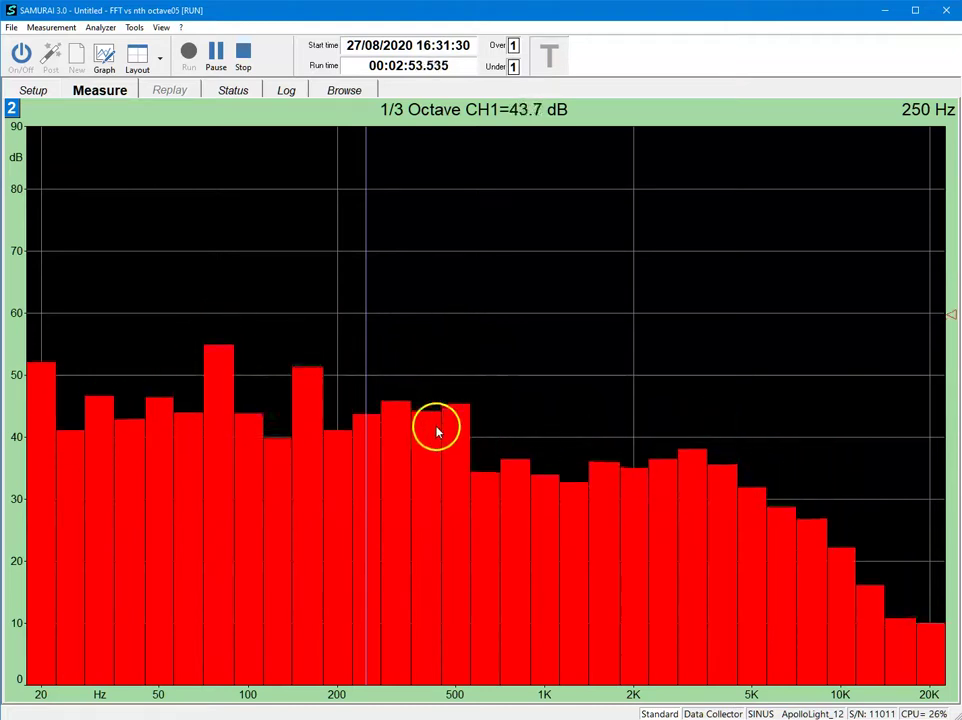